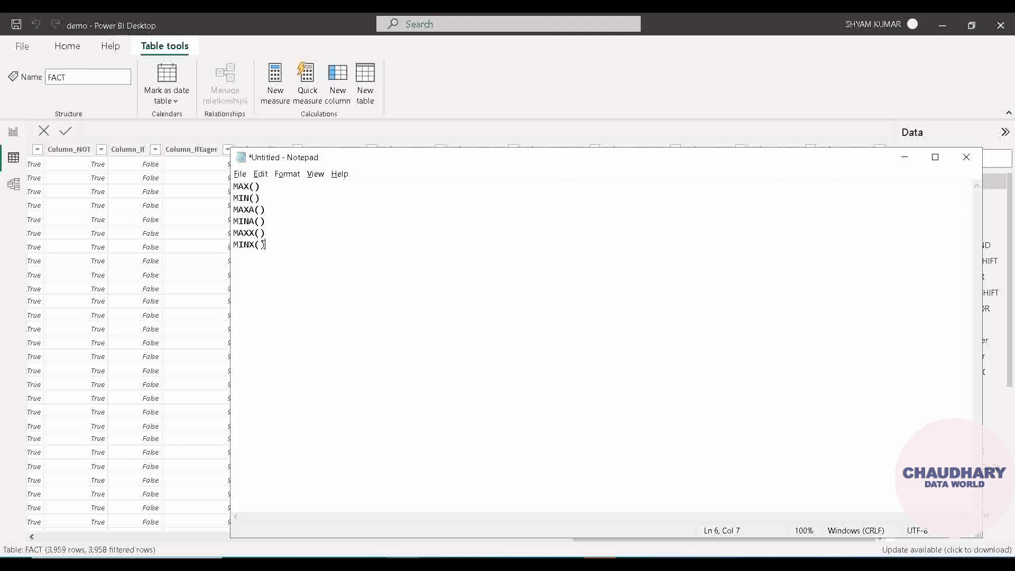
Add the headers ColA and ColB for a sample table below the function list.
left_click_drag(267, 245, 233, 185)
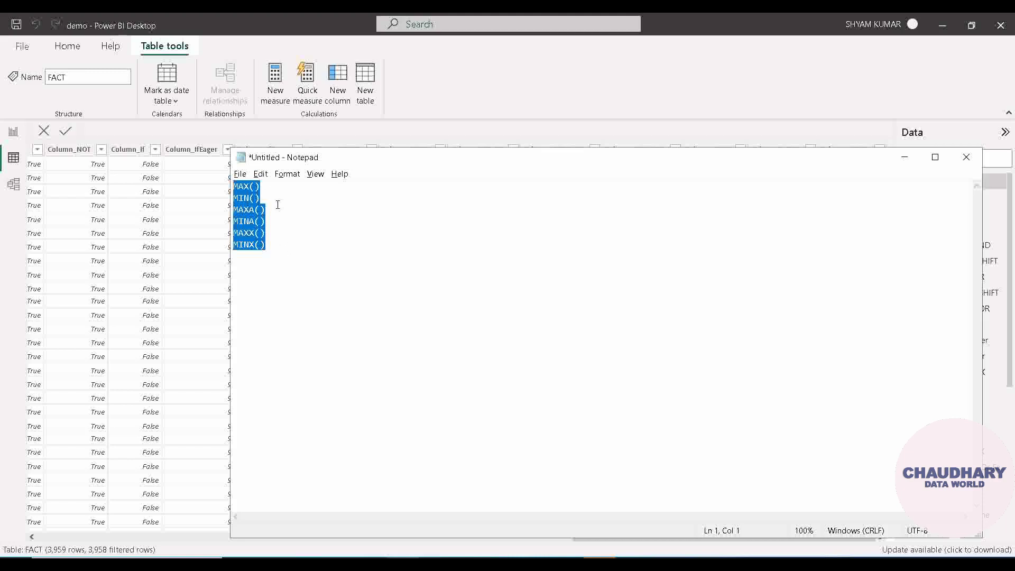
left_click(256, 187)
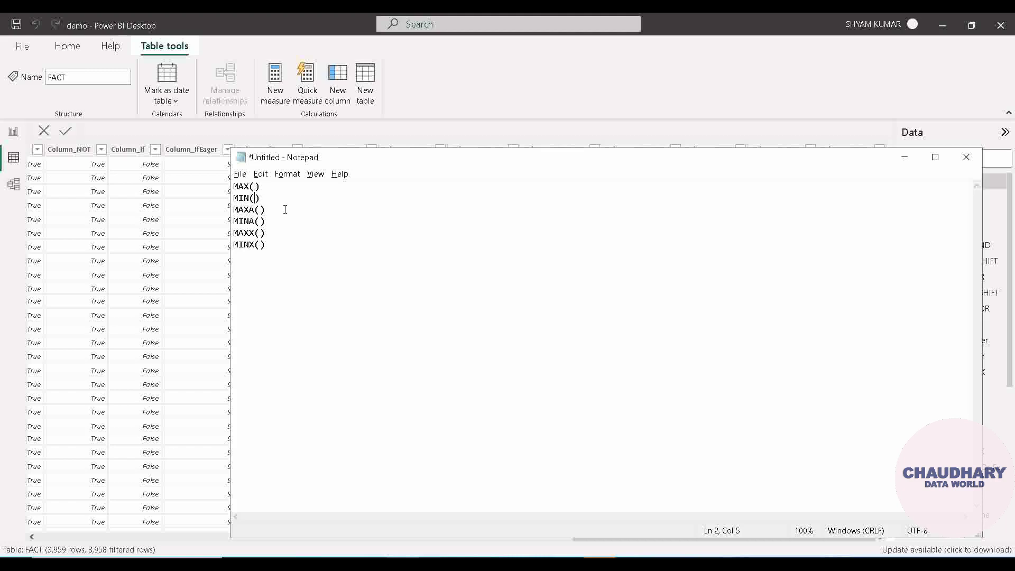
left_click(293, 250)
type("Col")
type("A")
type(" Col")
type("B ")
Fill the first row of the sample table with D11 under ColA and D12 under ColB.
type("D1")
key("Tab")
type("D2")
key("Return")
type("D")
key("Up")
type("1")
key("Right")
key("Left")
type("1")
Add two more rows to the sample table: D21 and D22, and D31 and D32.
key("Down")
type("21\t")
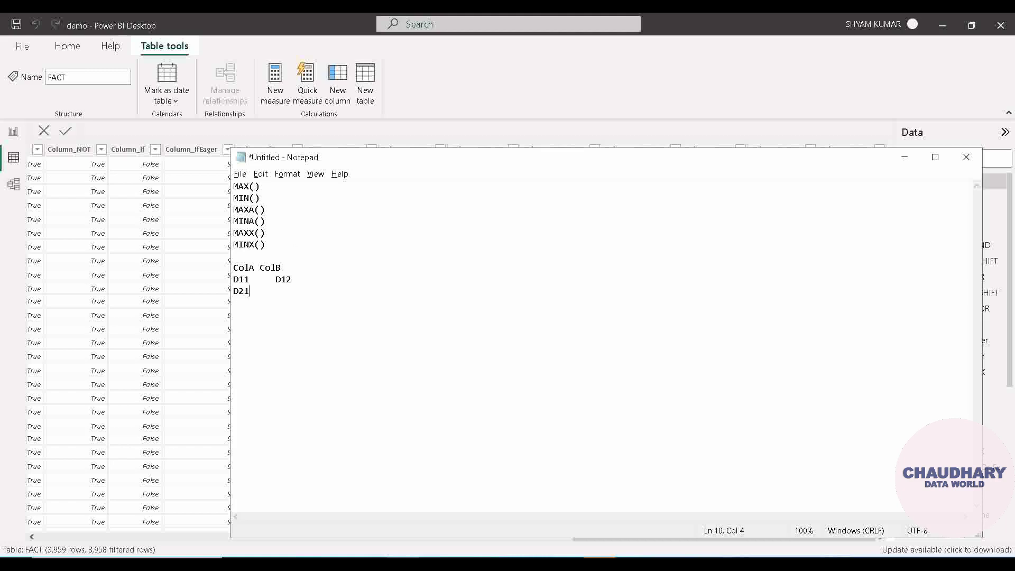
type("D22")
key("Return")
type("D31")
key("Tab")
type("D32")
left_click_drag(236, 270, 253, 301)
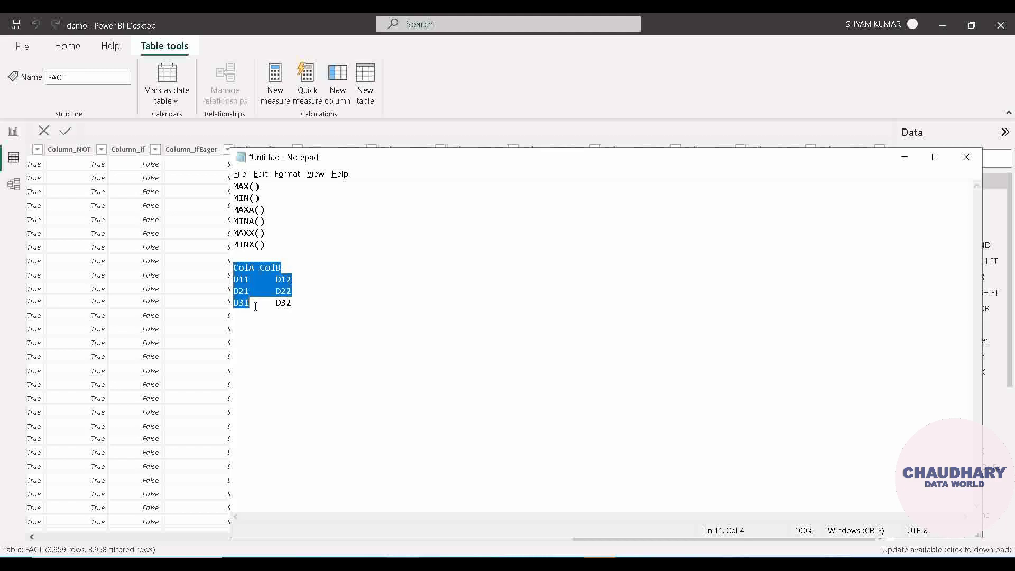
left_click(255, 300)
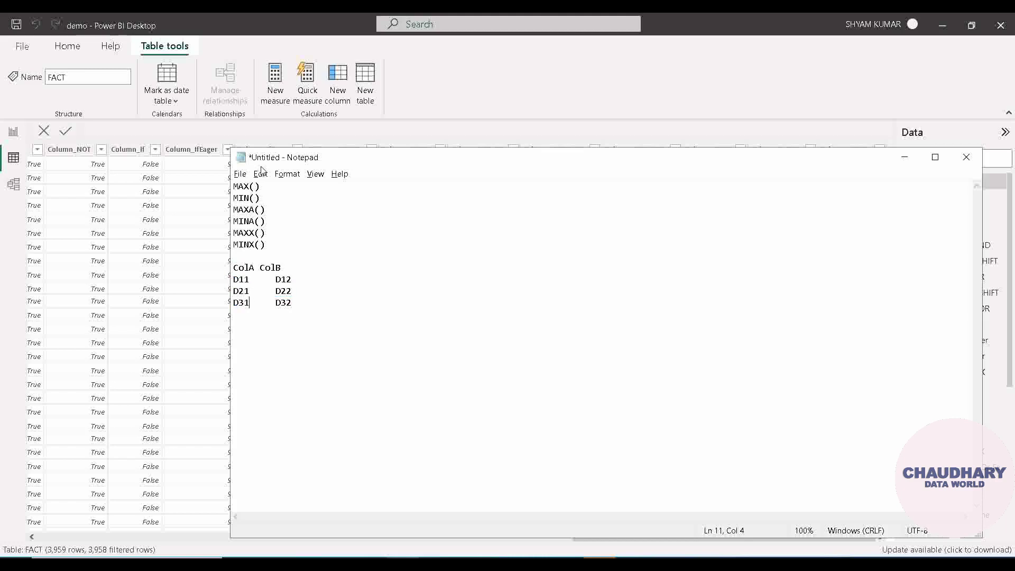
Append an equals sign after MAX() on the first line.
left_click(255, 186)
left_click(274, 186)
type("= D21")
key("BackSpace")
key("BackSpace")
key("BackSpace")
type("ColA")
key("BackSpace")
key("BackSpace")
key("BackSpace")
key("BackSpace")
Enter ColA,ColB as the arguments inside the parentheses of MAX.
left_click_drag(234, 279, 315, 279)
left_click_drag(234, 291, 275, 290)
left_click(283, 291)
left_click(249, 302)
left_click_drag(296, 303, 265, 301)
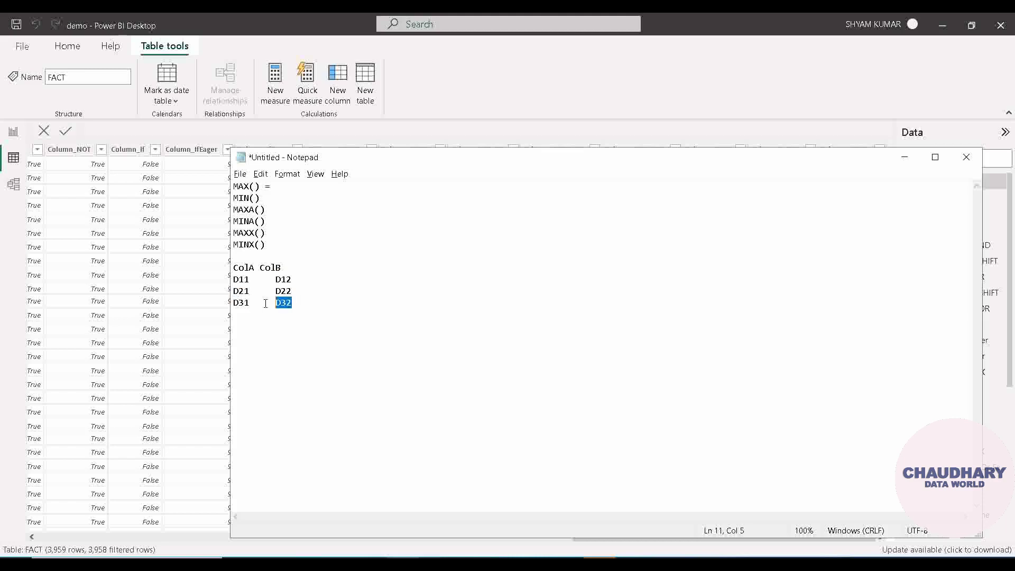
left_click(254, 186)
type("ColA,ColB")
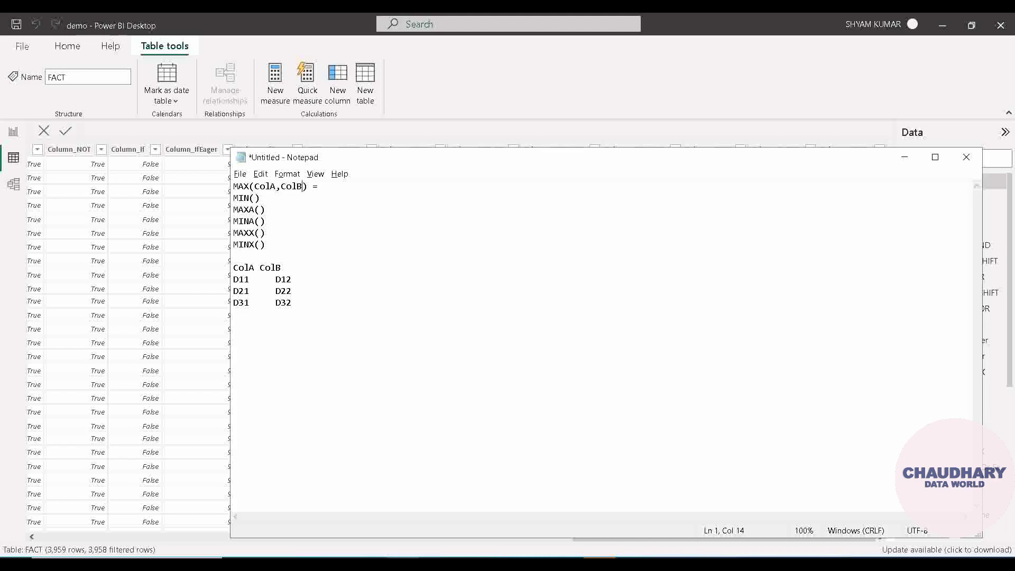
Add a third header, ResultCol, to the sample table.
left_click_drag(233, 281, 303, 278)
left_click_drag(236, 294, 315, 292)
left_click(295, 279)
left_click(305, 263)
key("Tab")
type("Col")
key("BackSpace")
key("BackSpace")
key("BackSpace")
type("ResultCol")
key("Return")
key("BackSpace")
Insert tabs after D12 and between the ColA and ColB headers to align the sample table's columns.
left_click(291, 278)
key("Tab")
left_click(260, 267)
key("Tab")
Enter D12 and D21 under ResultCol for the first two rows.
left_click(316, 279)
type("D12")
key("Return")
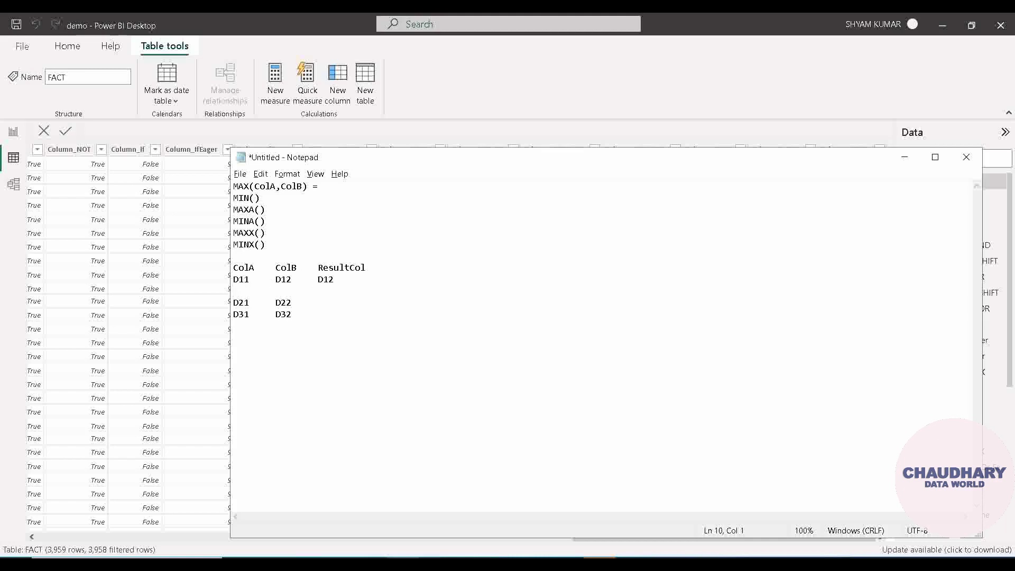
key("BackSpace")
left_click(330, 288)
type("D21")
Replace the comma between ColA and ColB in the MAX expression with a greater-than sign.
left_click_drag(298, 268, 234, 267)
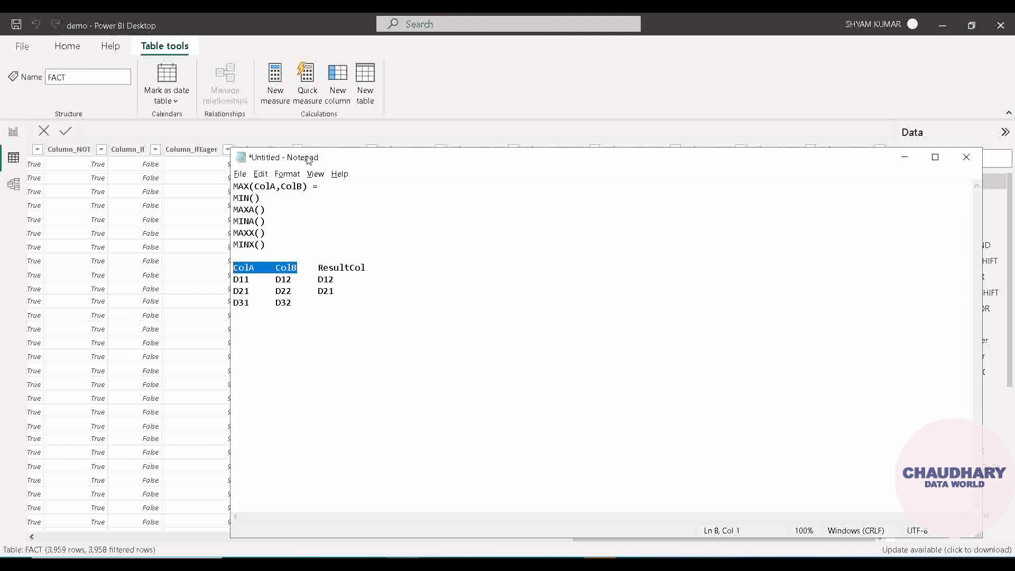
left_click_drag(303, 186, 258, 185)
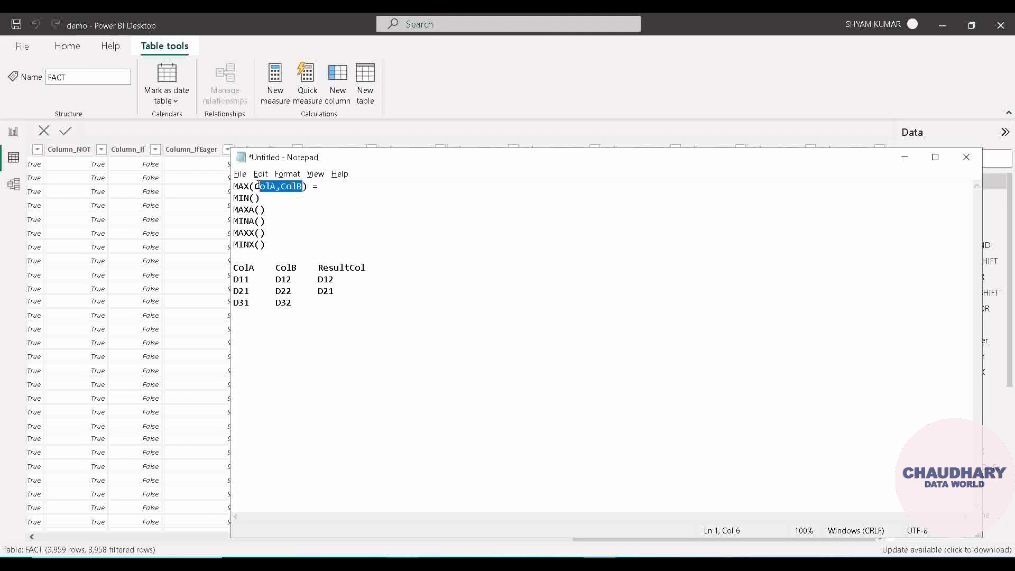
left_click(282, 186)
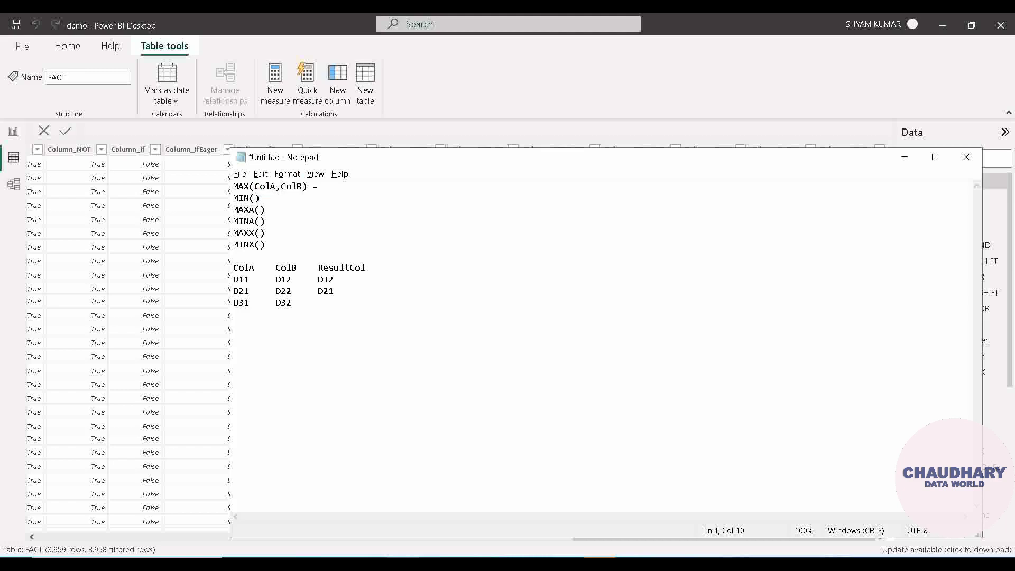
key("BackSpace")
type(">")
Review the MAX arguments, the MAXA, MINA and MAXX entries, and the rows of the sample table.
left_click_drag(254, 186, 304, 188)
left_click_drag(255, 209, 216, 209)
left_click(261, 210)
mouse_move(234, 209)
left_mouse_down()
mouse_move(256, 222)
mouse_move(223, 222)
left_mouse_up()
left_click_drag(256, 233, 233, 233)
left_click_drag(234, 279, 294, 307)
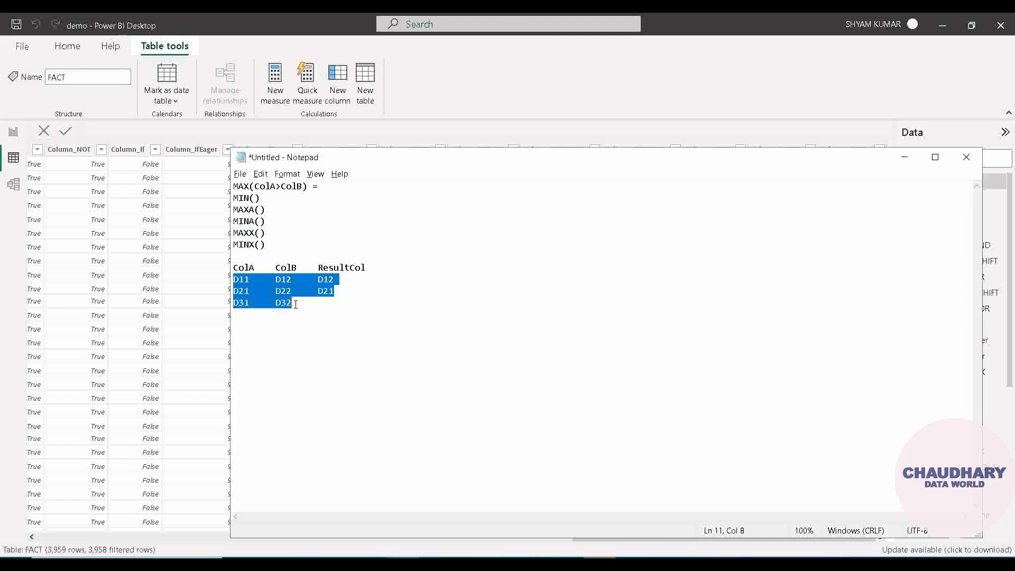
left_click(315, 276)
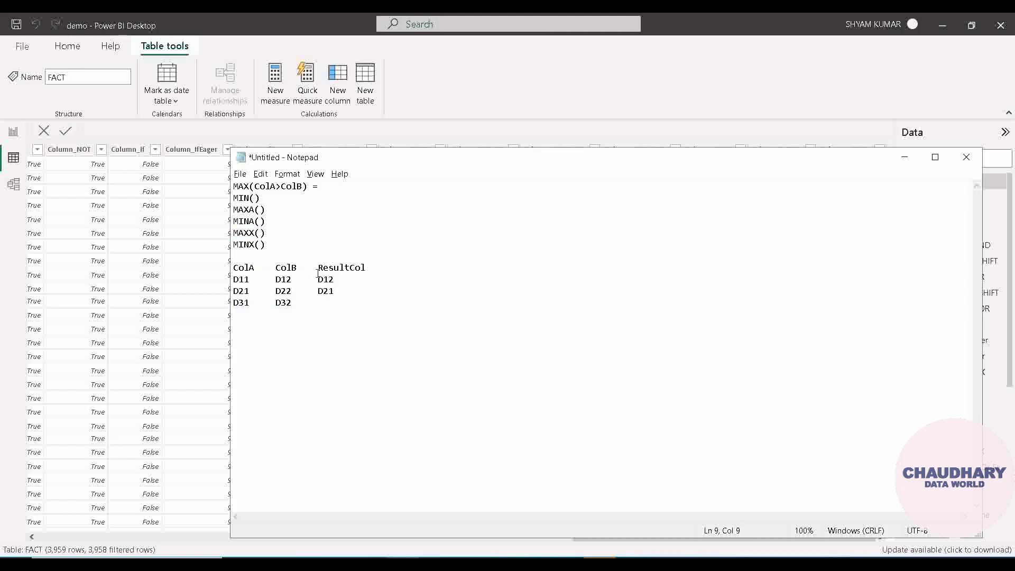
Delete the ResultCol header and its entries from the sample table.
left_click_drag(317, 267, 233, 267)
key("BackSpace")
key("BackSpace")
key("BackSpace")
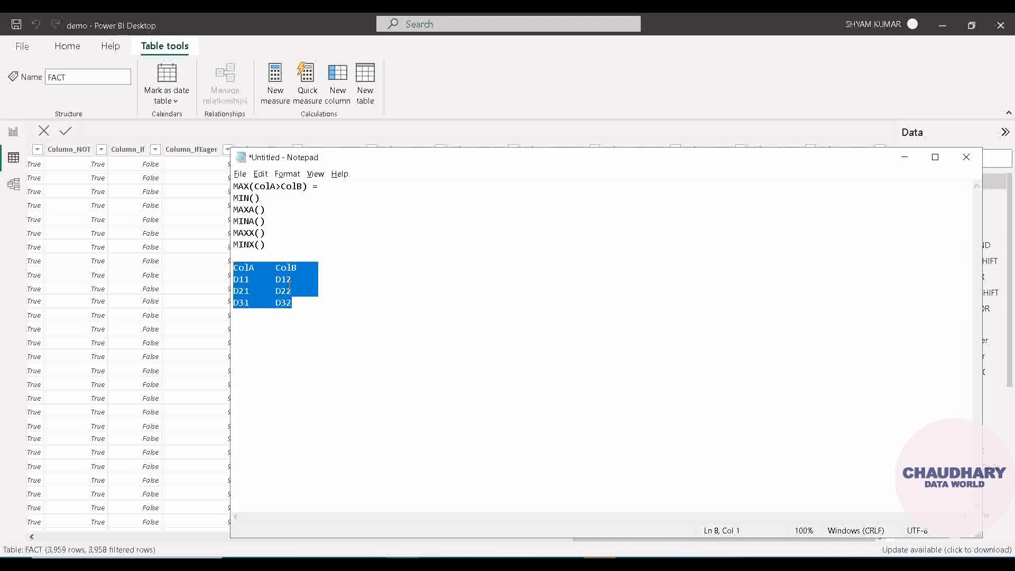
Write the expression filter(colA>2) below the sample table.
left_click(310, 303)
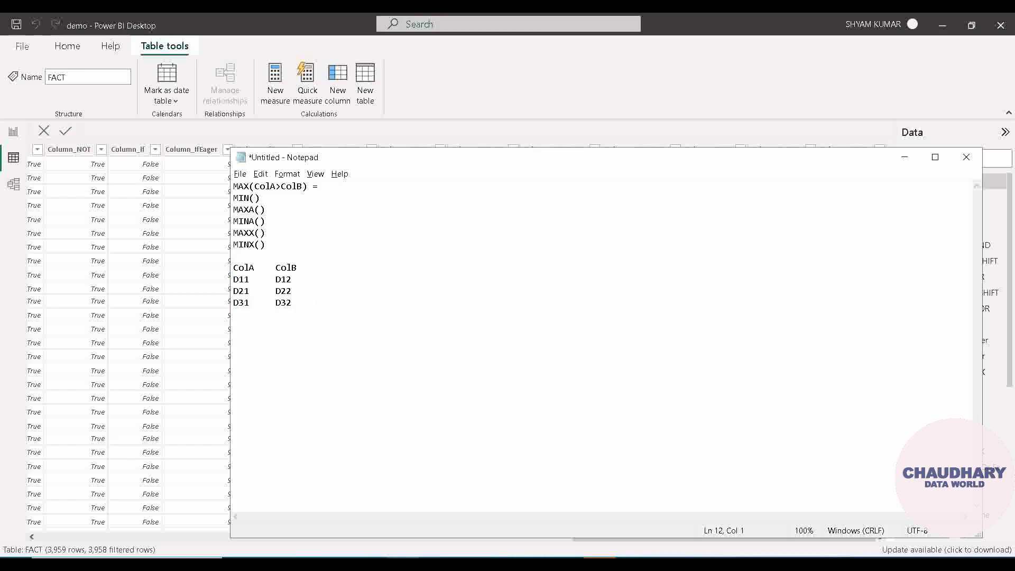
type("filter")
type("()")
type("colA")
type(">")
type("2")
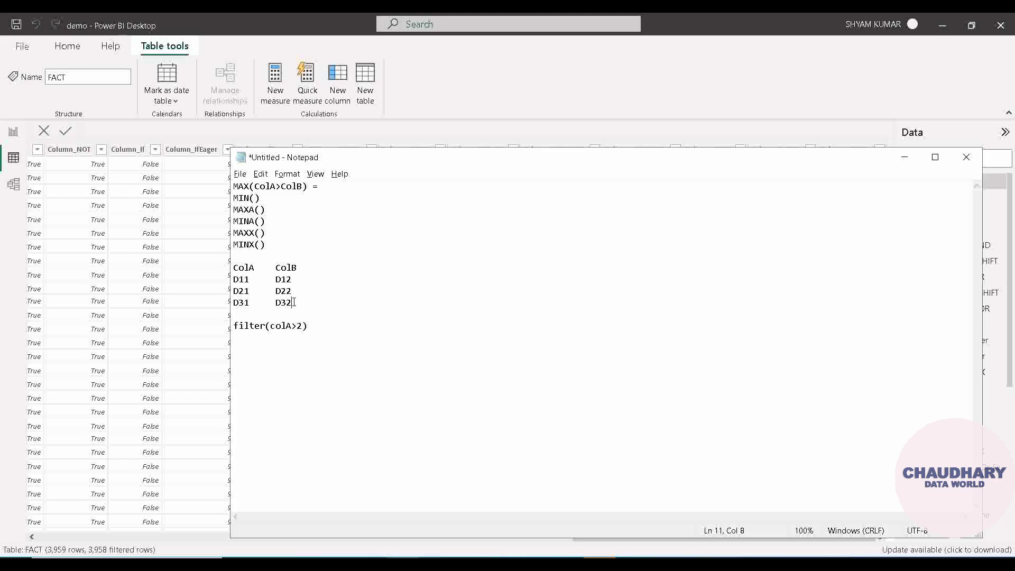
Start a second table with headers colA and colB between the sample table and the filter expression.
left_click_drag(297, 303, 204, 267)
left_click(310, 303)
key("Return")
key("Return")
type("c")
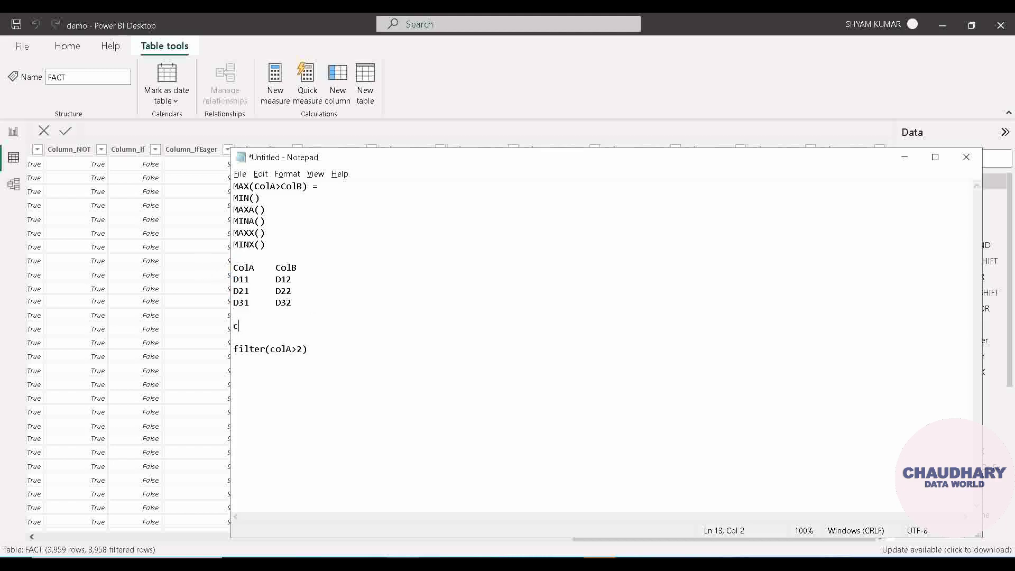
type("olA\tcolB")
key("Return")
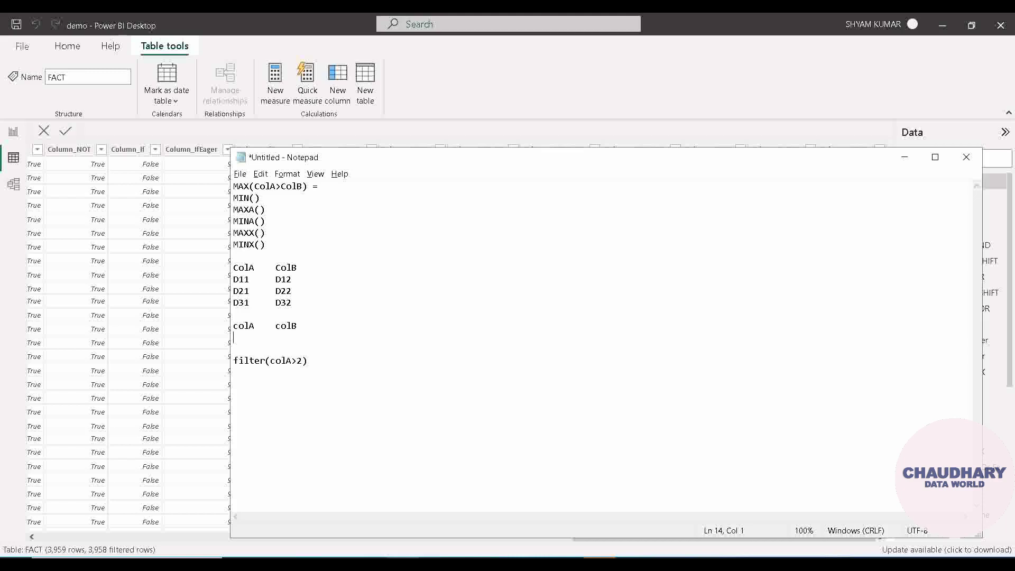
Enter D21 and D31 under colA in the second table.
type("D1")
key("BackSpace")
type("21")
key("Return")
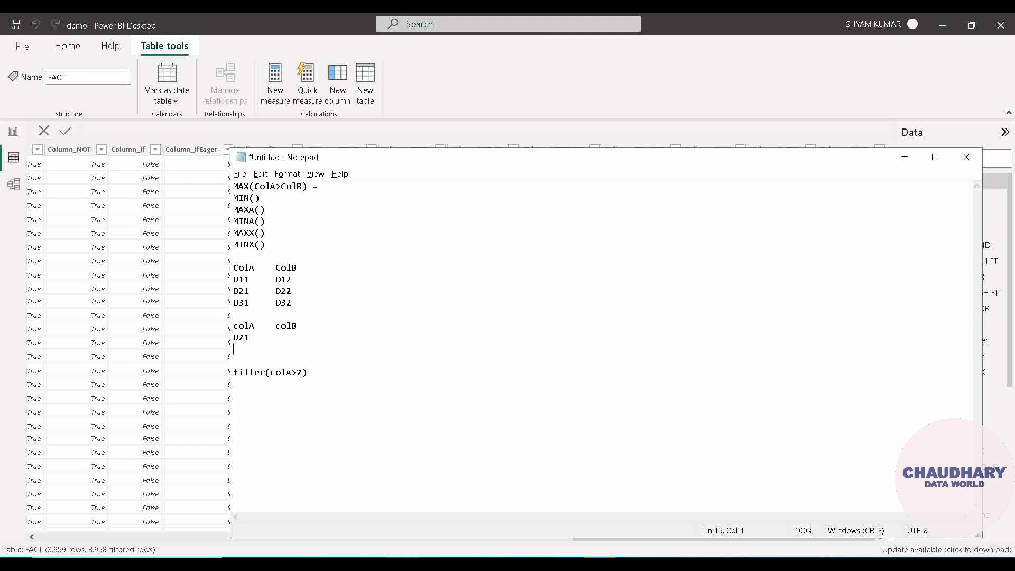
type("D")
type("31")
Enter D22 and D32 under colB in the second table.
type("D22")
key("Return")
type("\\")
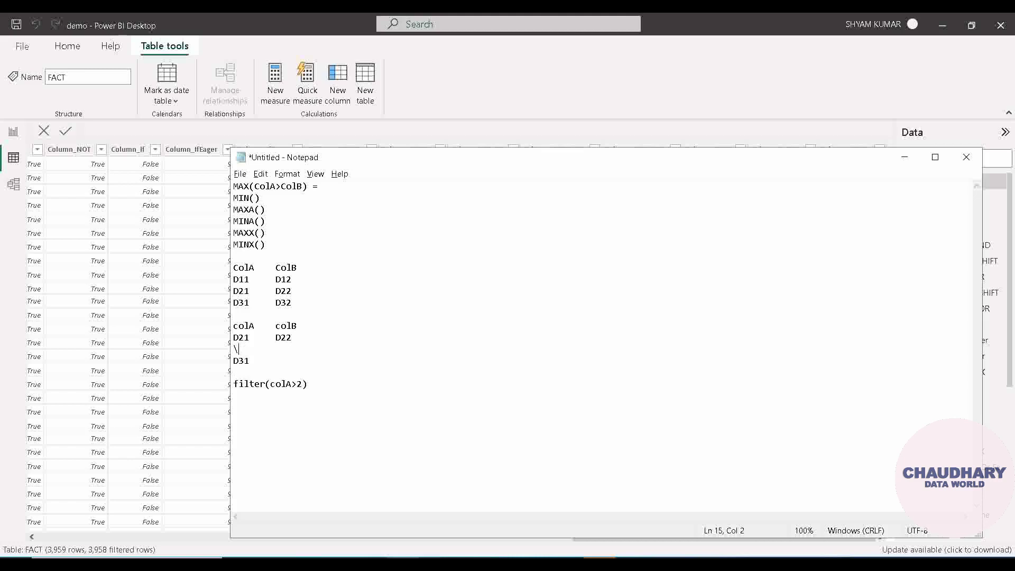
key("BackSpace")
key("BackSpace")
key("Down")
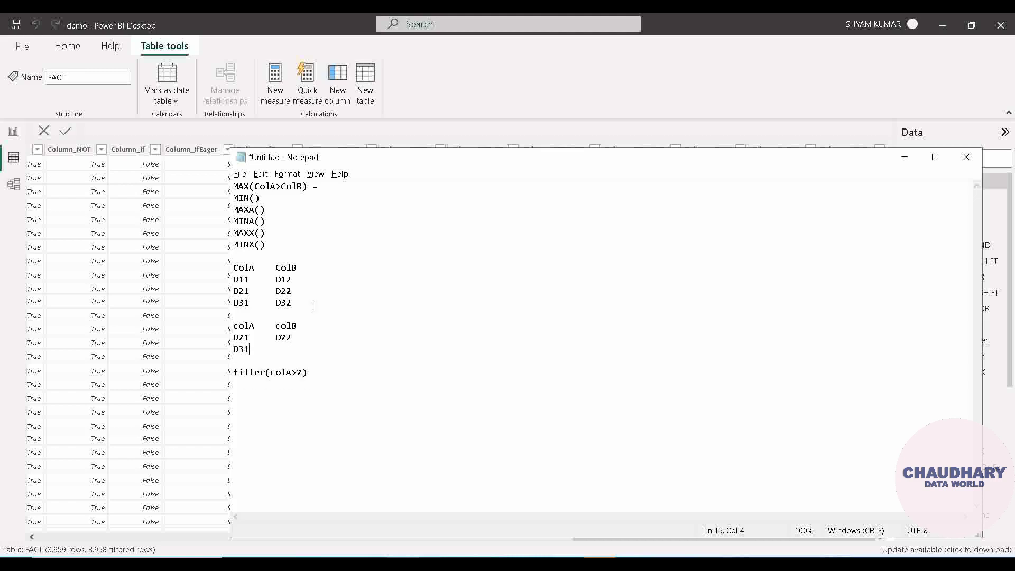
type("D32")
Copy the filter(colA>2) expression into the parentheses of MAXX.
left_click_drag(319, 350, 224, 325)
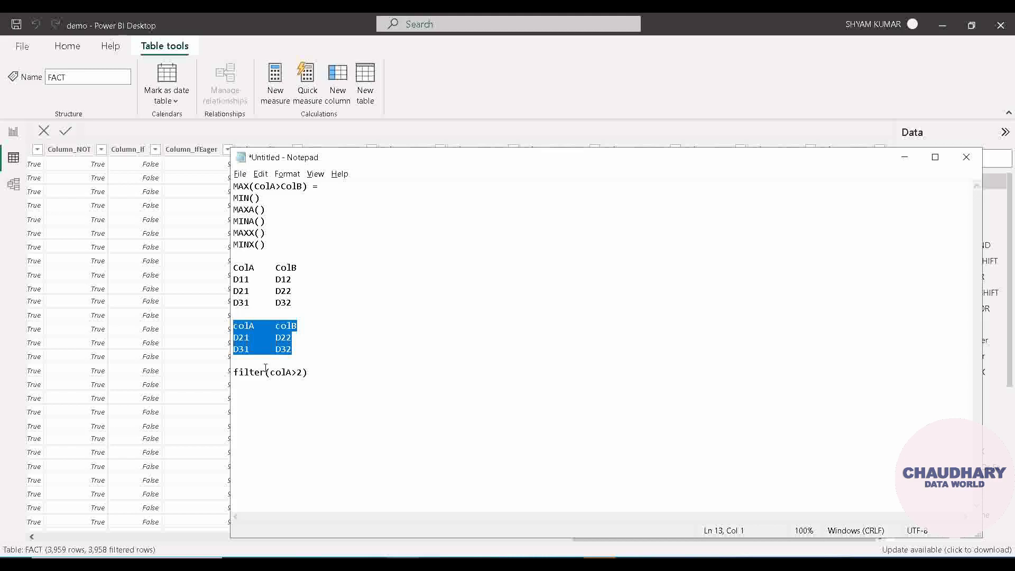
left_click_drag(265, 370, 234, 372)
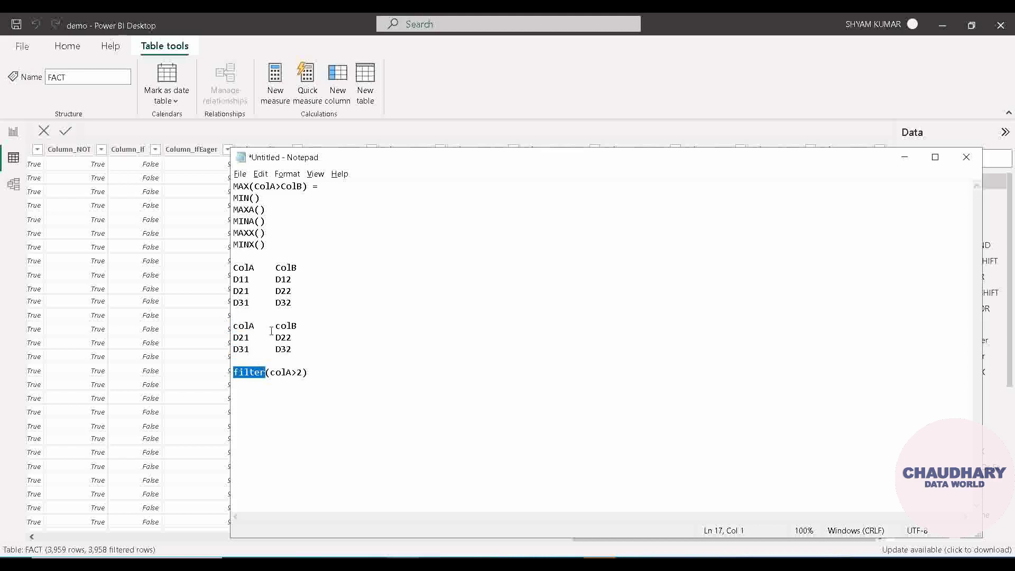
left_click_drag(313, 304, 234, 267)
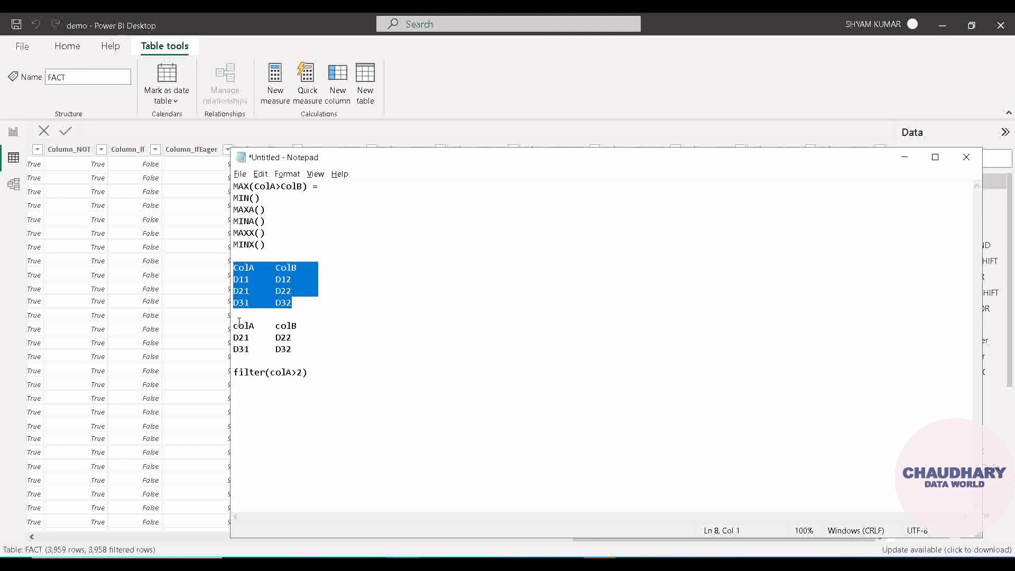
left_click_drag(235, 325, 308, 349)
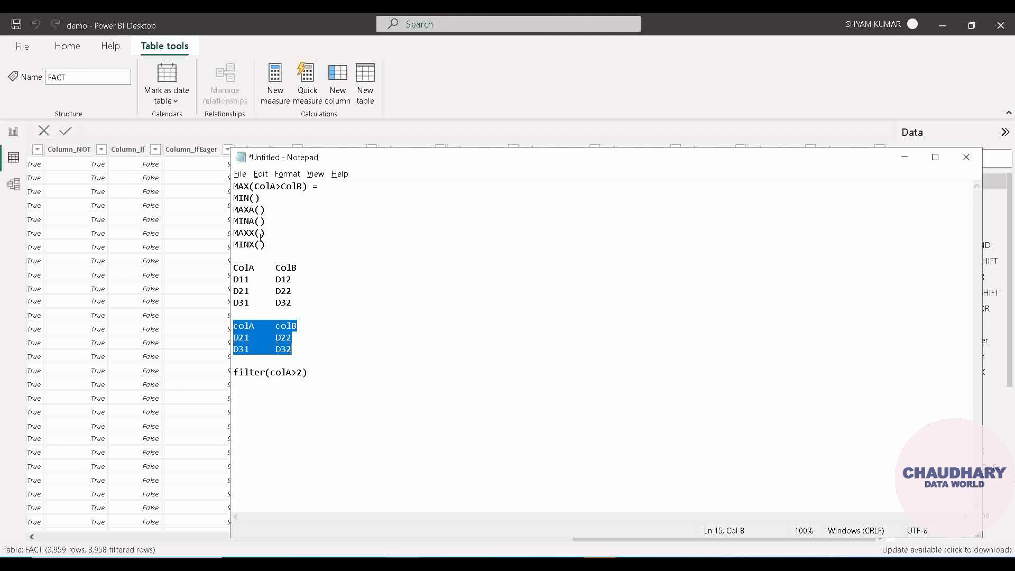
left_click_drag(316, 372, 223, 374)
key("ctrl+c")
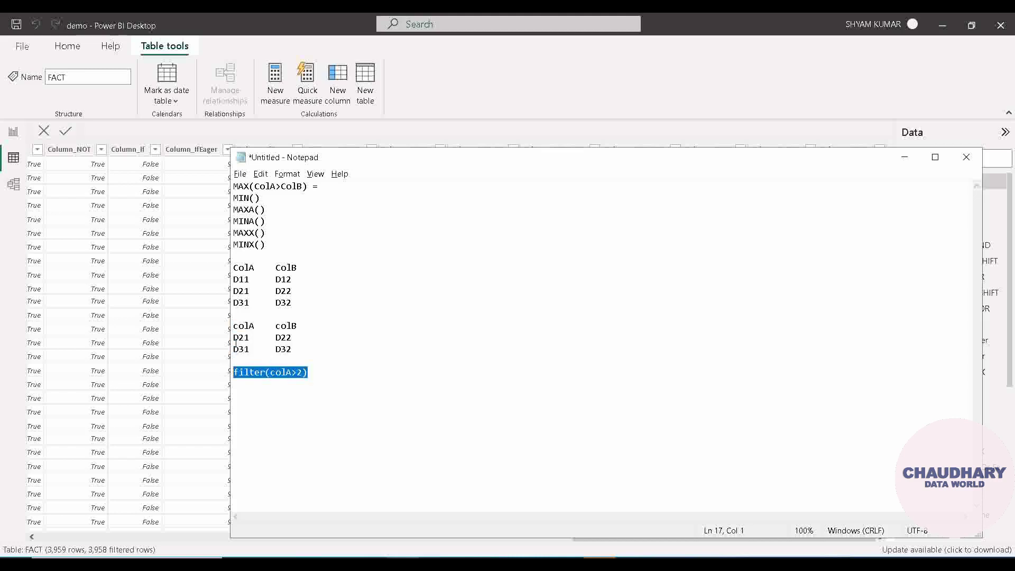
left_click(261, 233)
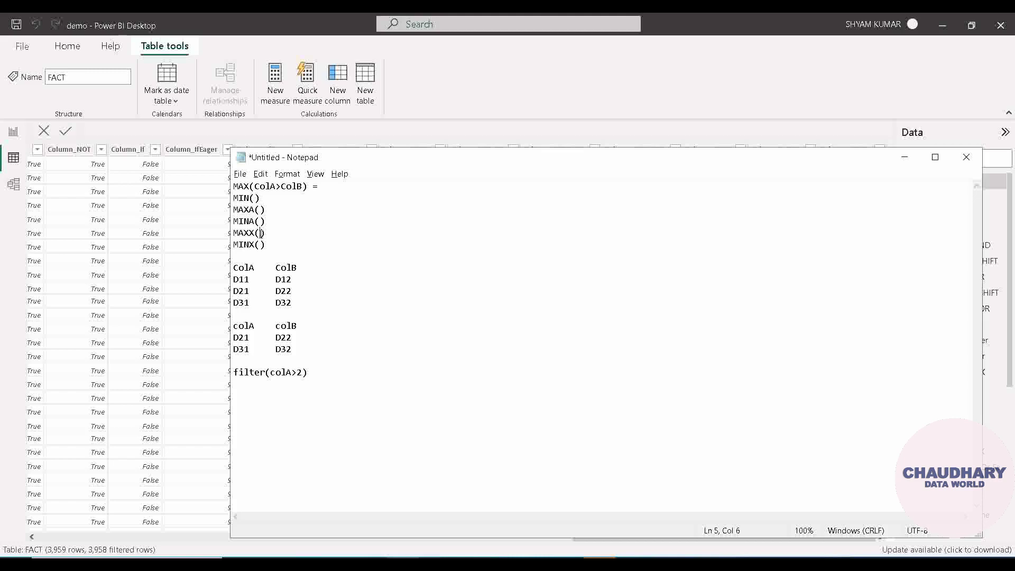
key("ctrl+v")
left_click_drag(312, 378, 220, 374)
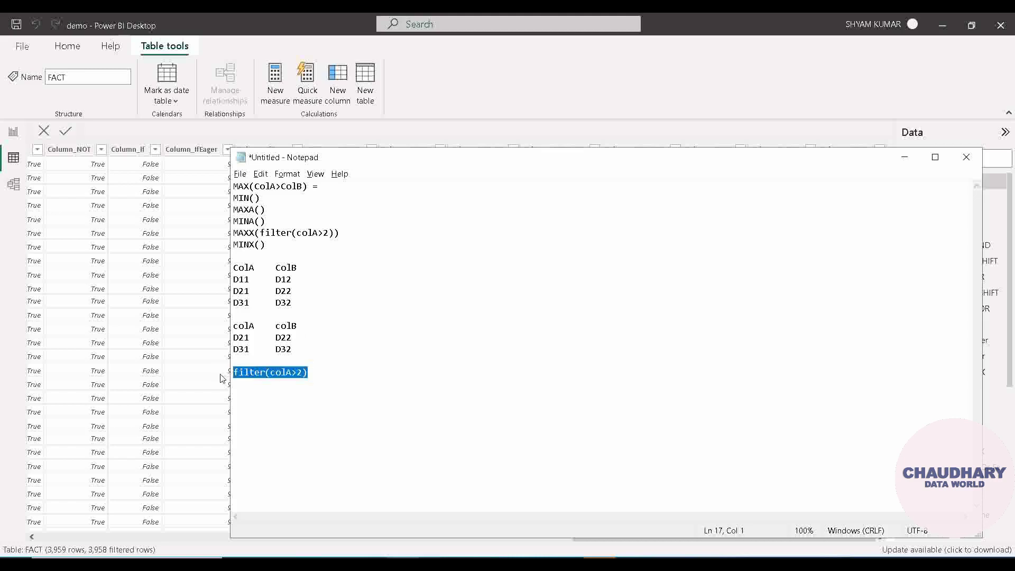
left_click_drag(294, 352, 224, 332)
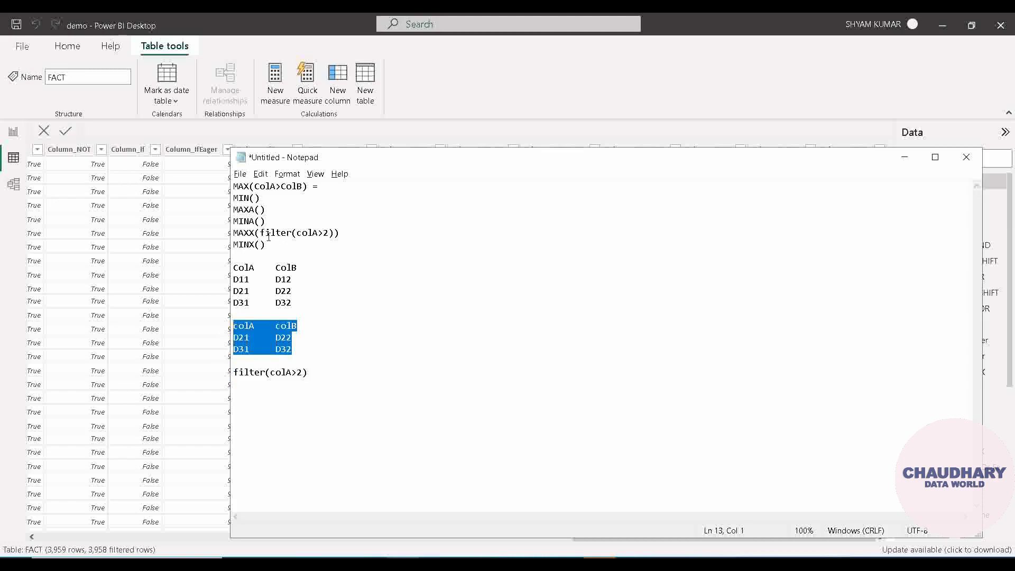
left_click_drag(261, 233, 335, 229)
key("Return")
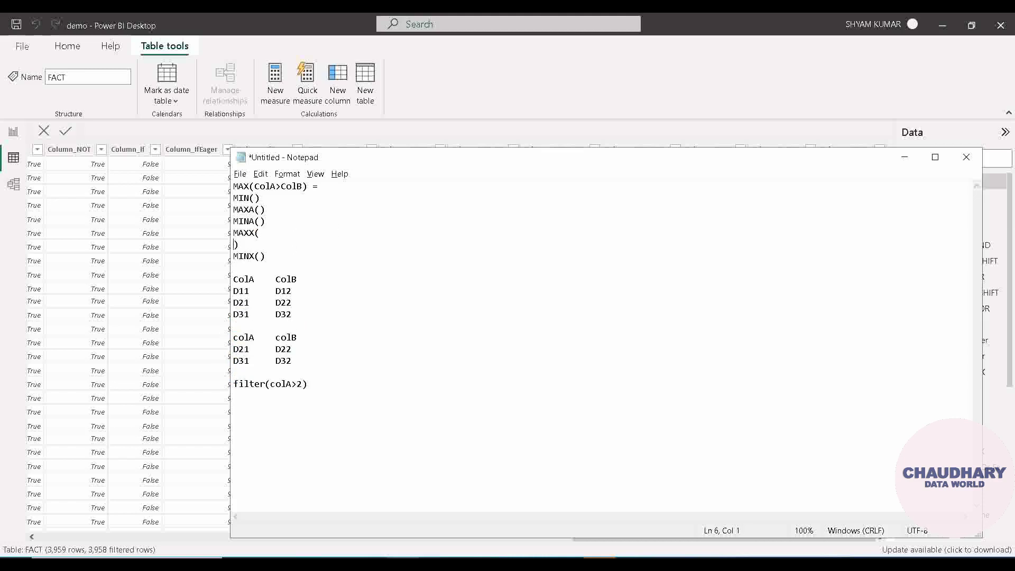
key("ctrl+z")
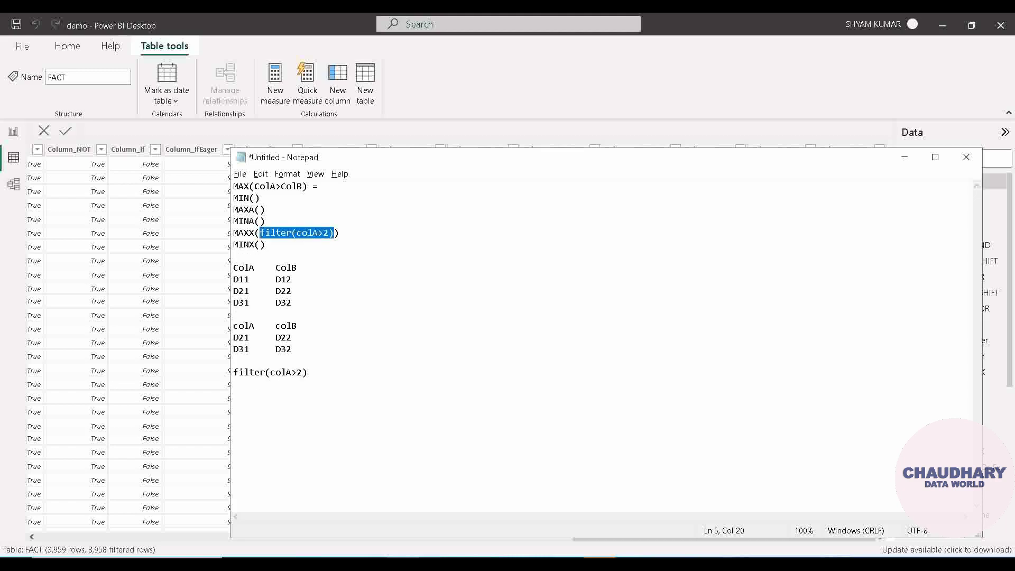
Add ColB as the second argument of MAXX, after the filter expression and a comma.
key("Right")
type(",")
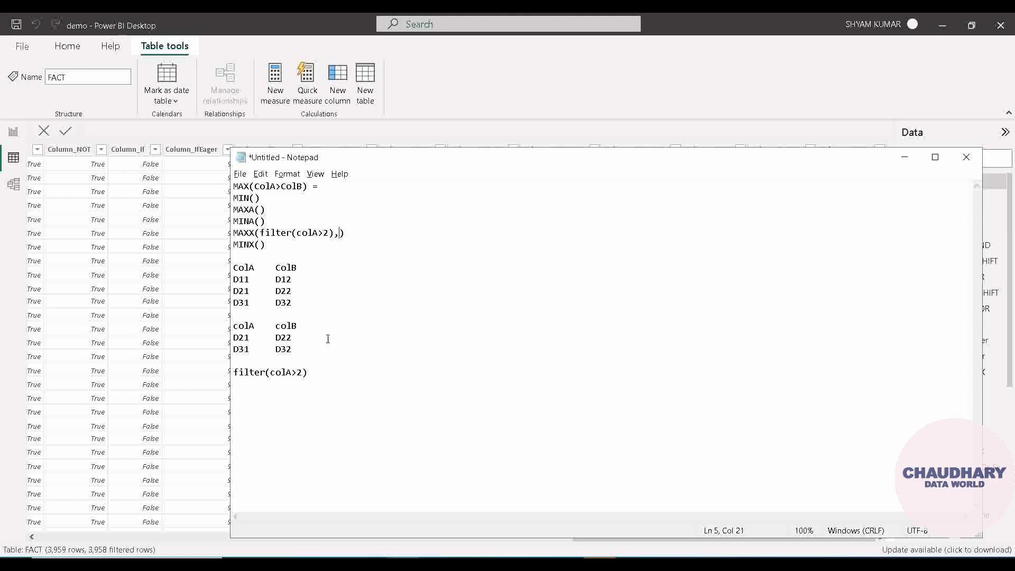
left_click(307, 349)
left_click_drag(308, 348, 233, 325)
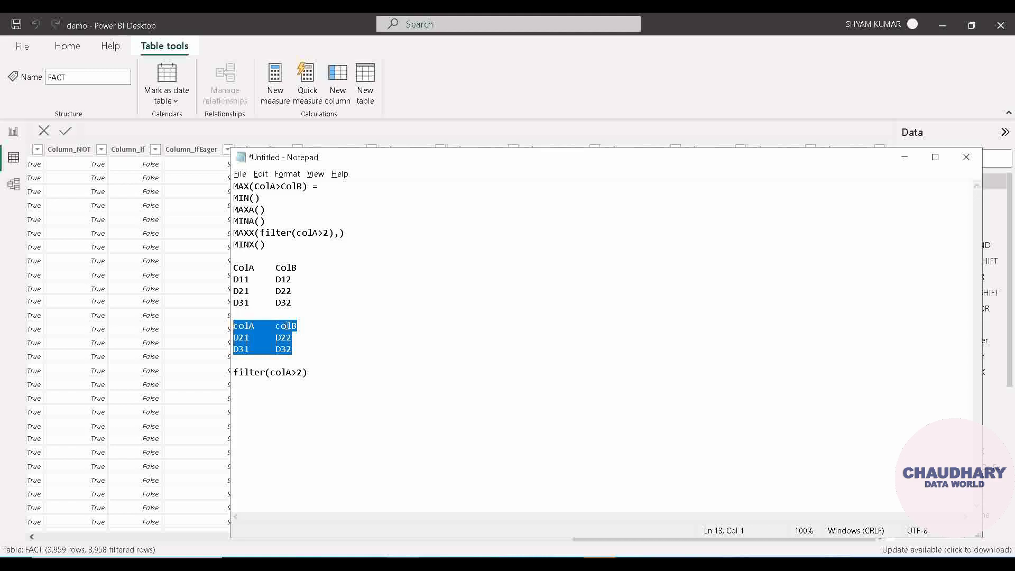
left_click(339, 237)
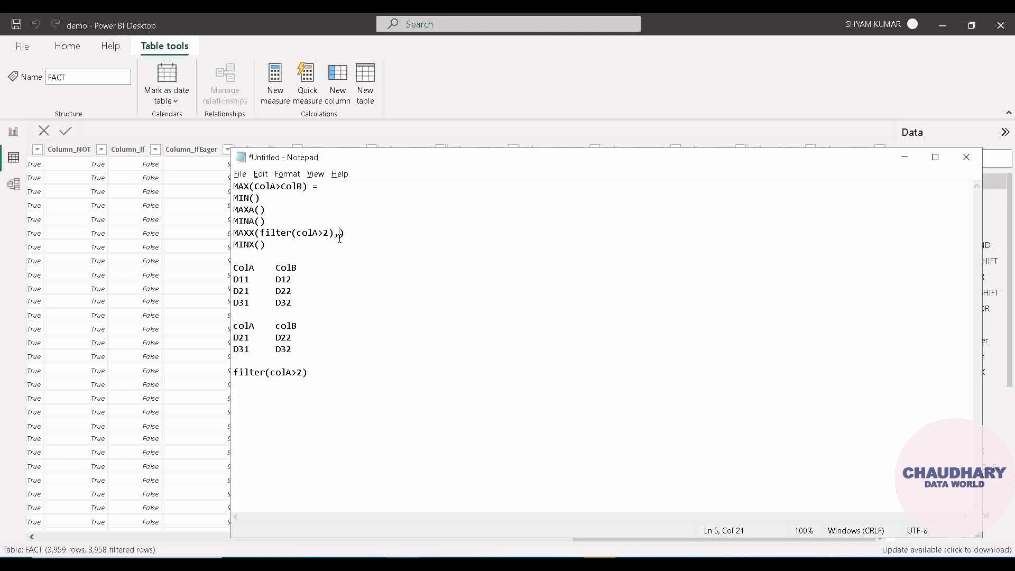
type("ColB")
left_click_drag(381, 230, 233, 232)
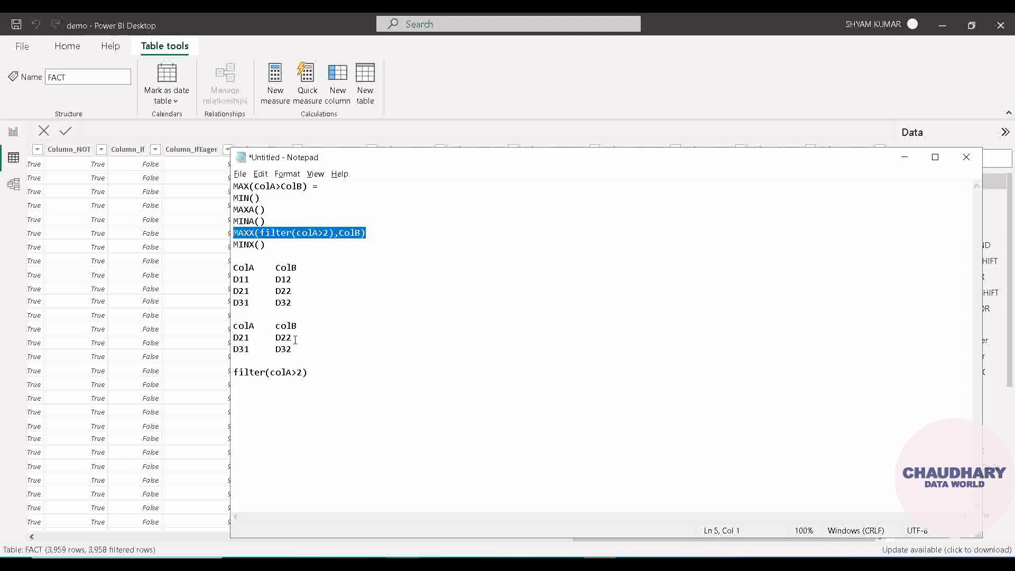
left_click_drag(296, 351, 228, 324)
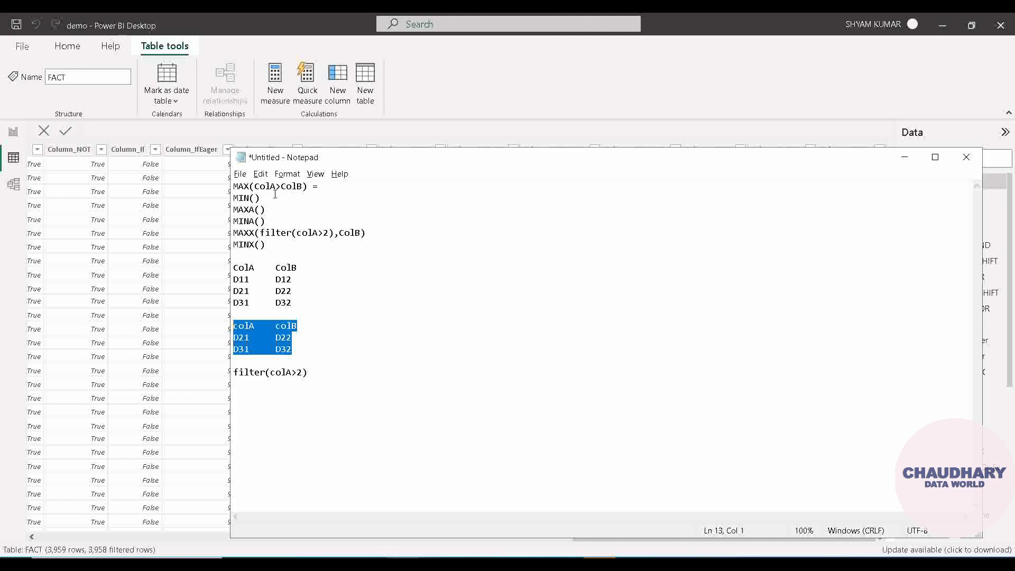
double_click(248, 188)
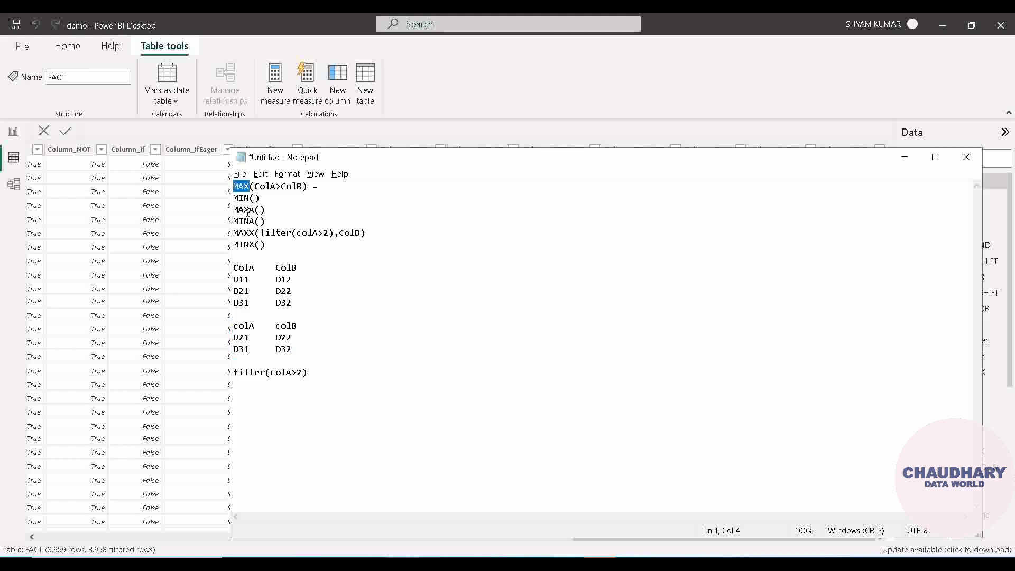
double_click(247, 199)
double_click(246, 210)
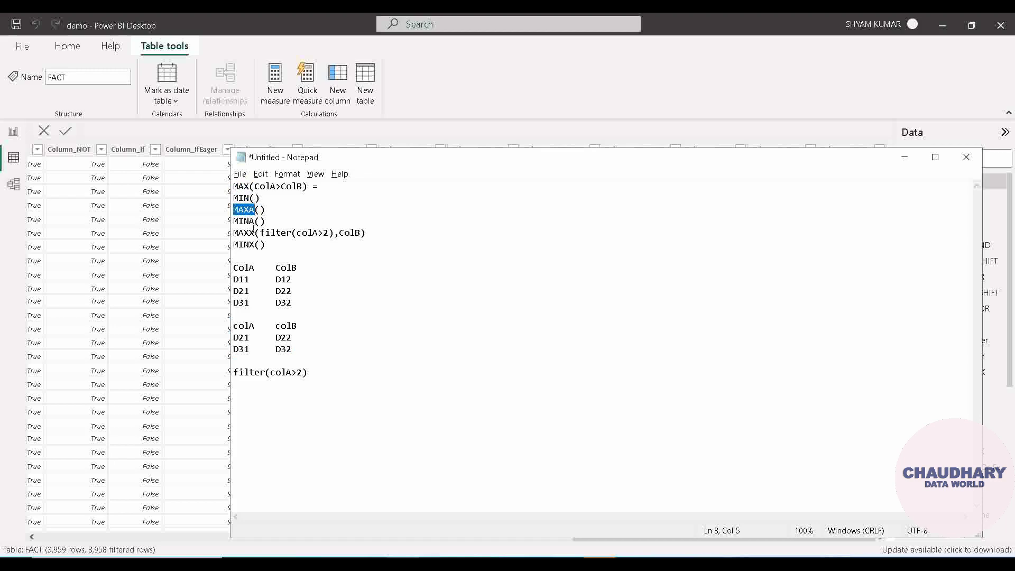
Switch to Power BI Desktop and add a calculated column to FACT with the formula Column_MAX = MAX('FACT'[Sales]).
left_click(904, 158)
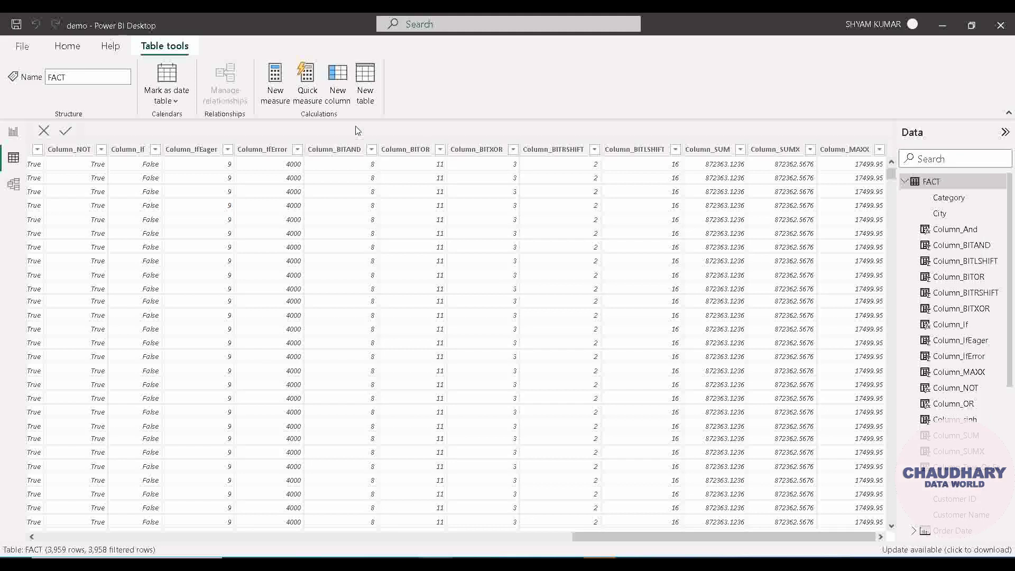
left_click(350, 84)
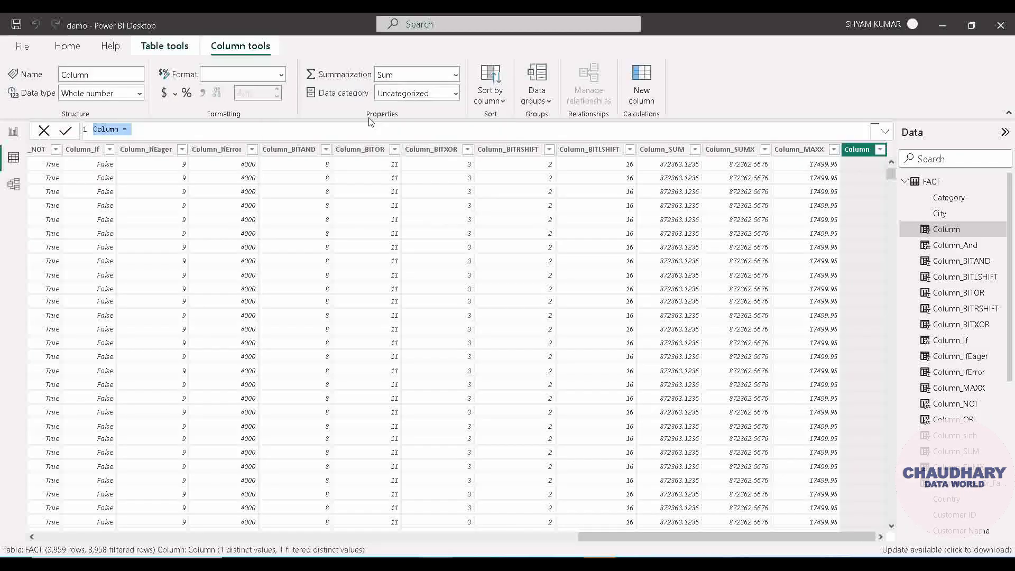
double_click(120, 129)
type("_")
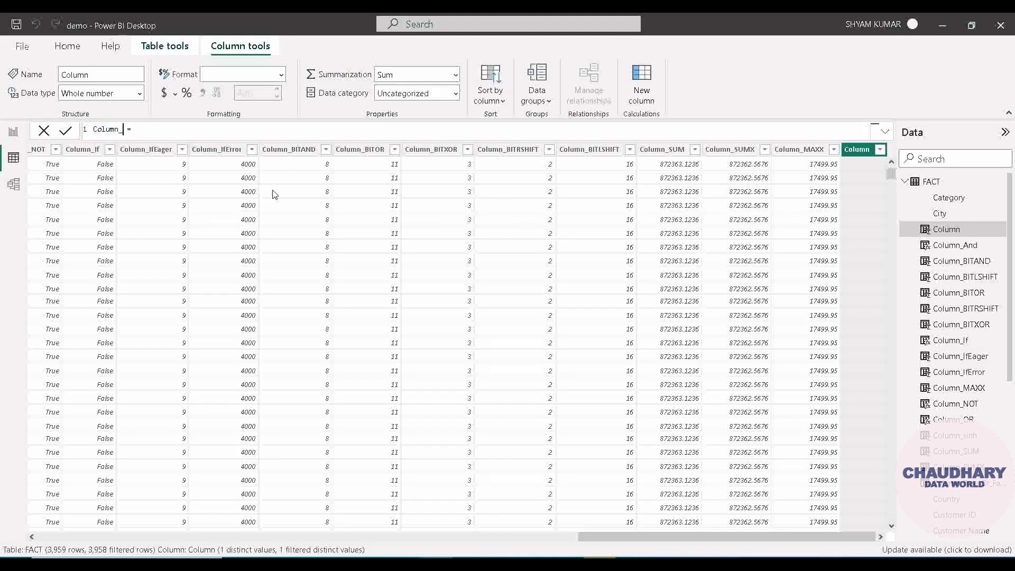
type("MAX = MAX(")
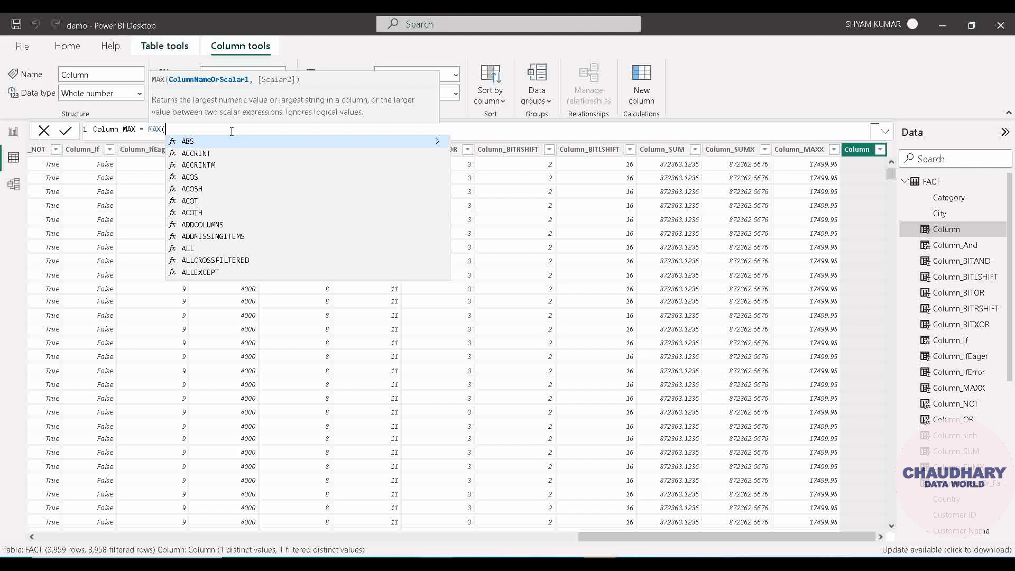
type("sales")
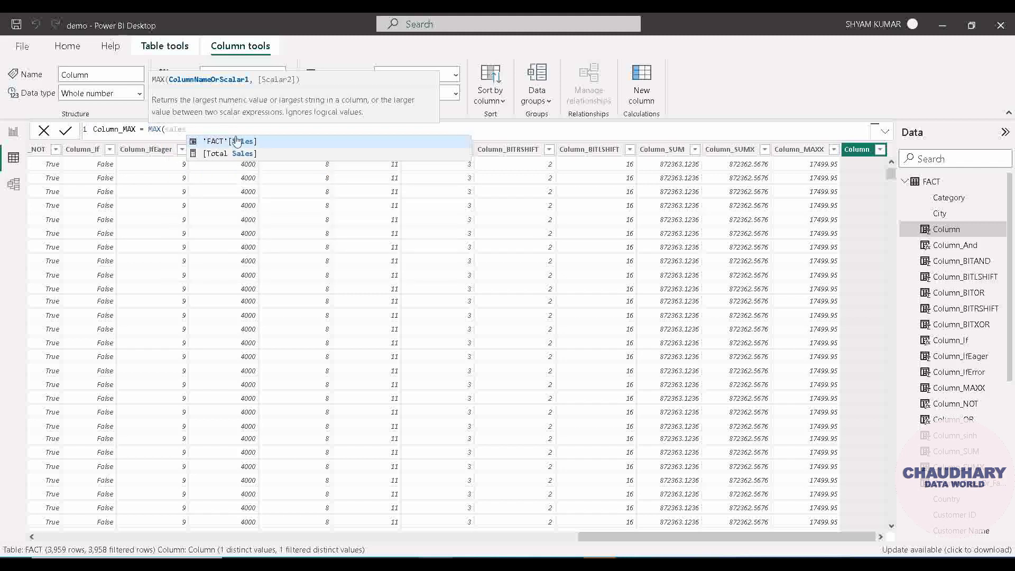
left_click(237, 140)
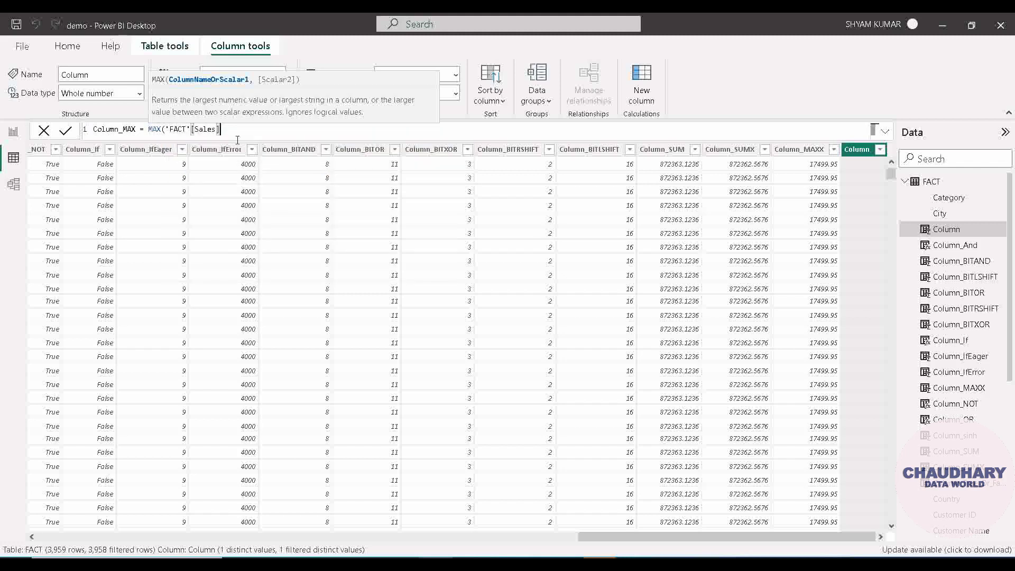
type(")")
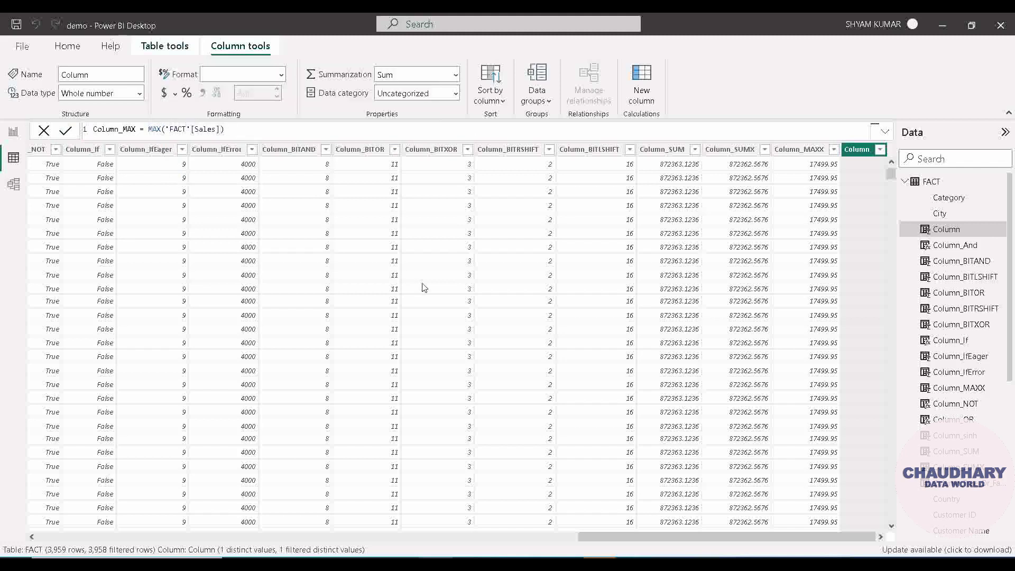
key("Return")
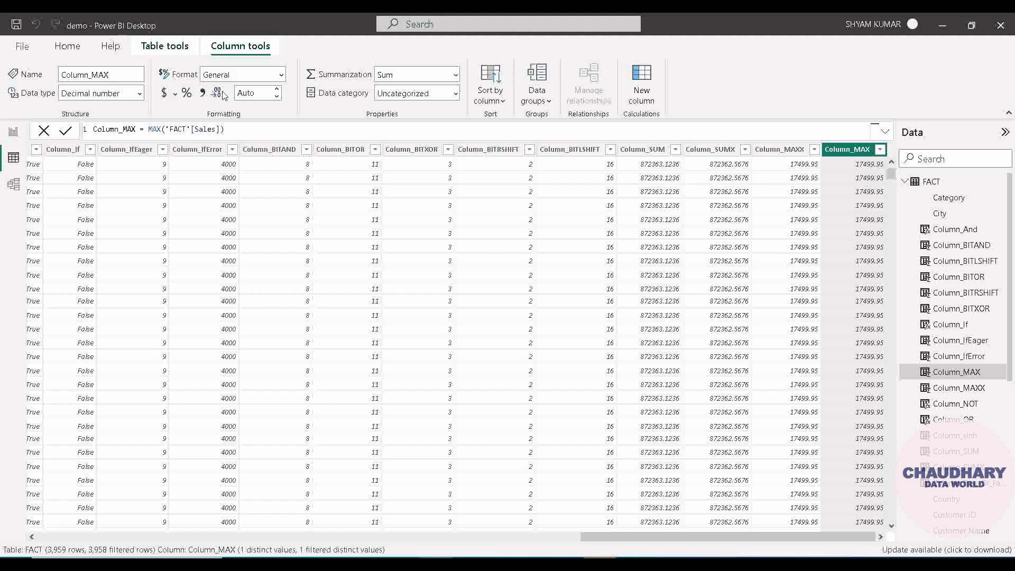
left_click(177, 49)
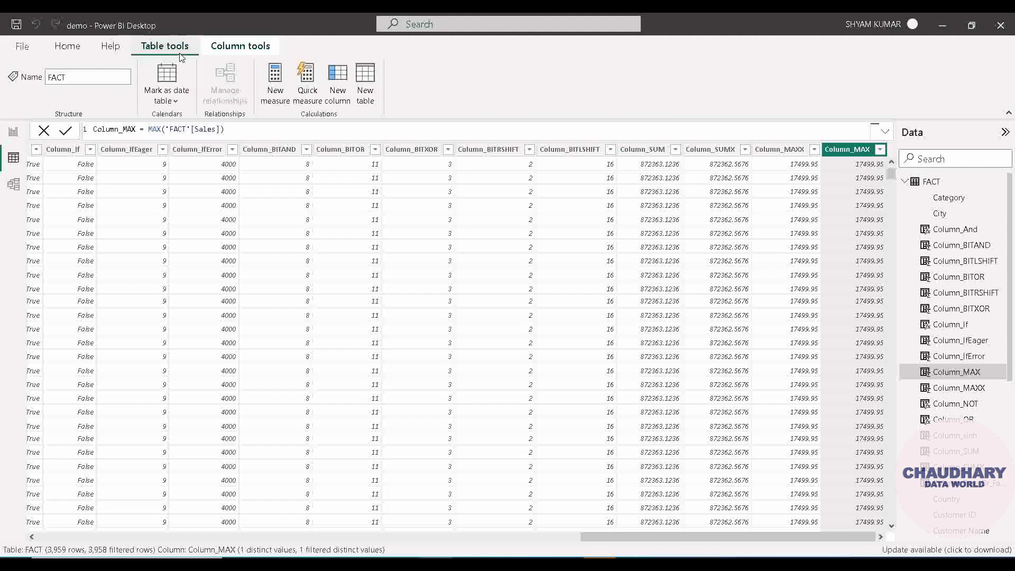
left_click(338, 90)
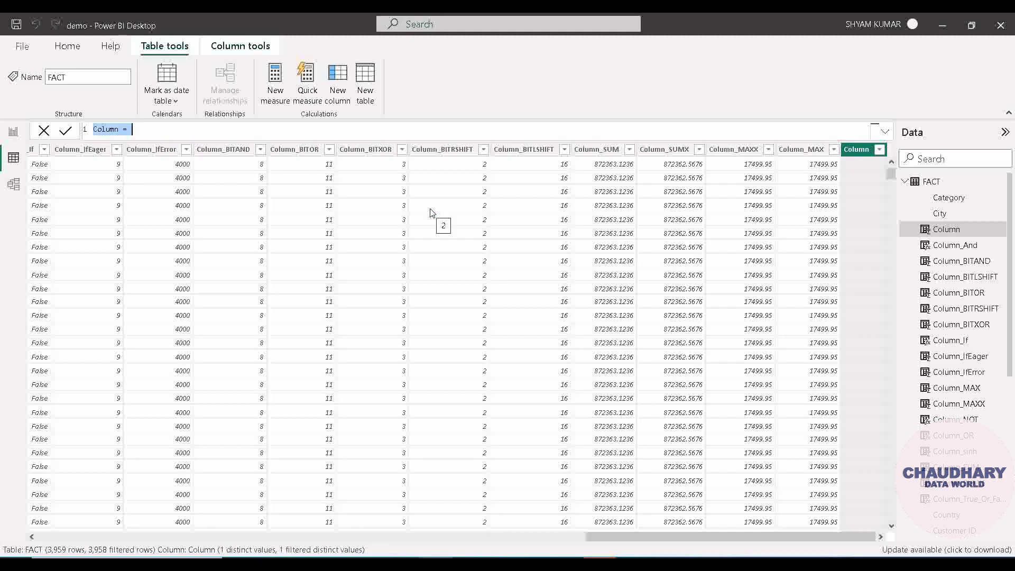
left_click(121, 128)
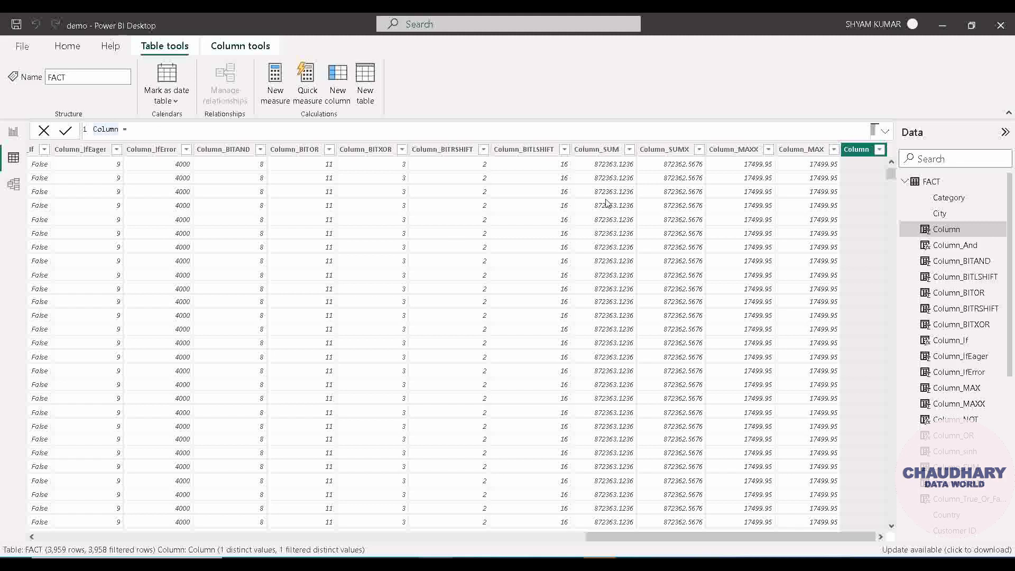
left_click(801, 149)
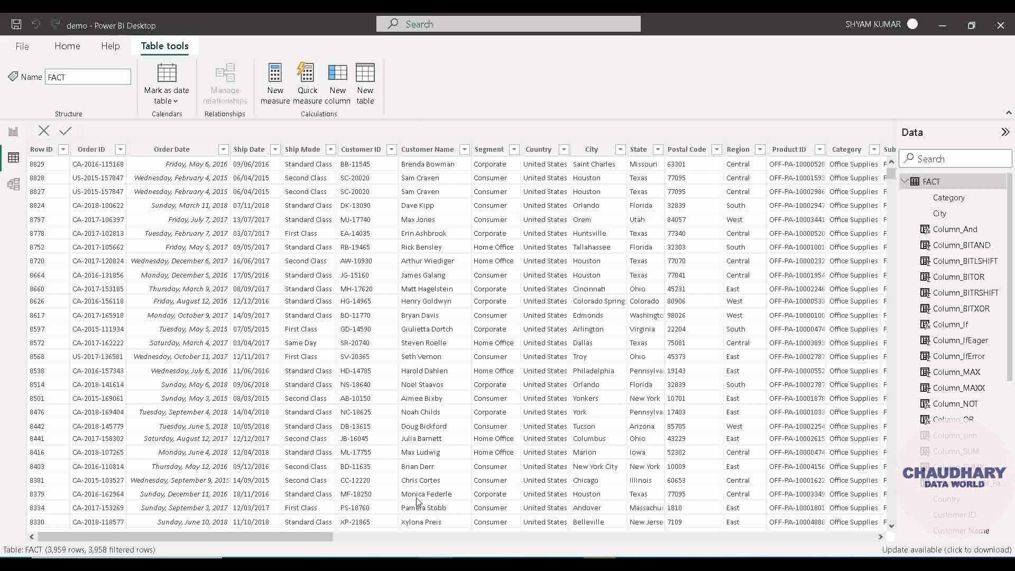
Replace the Sales argument in the Column_MAX formula with 'FACT'[Column_If] and commit the formula.
left_click_drag(323, 537, 866, 536)
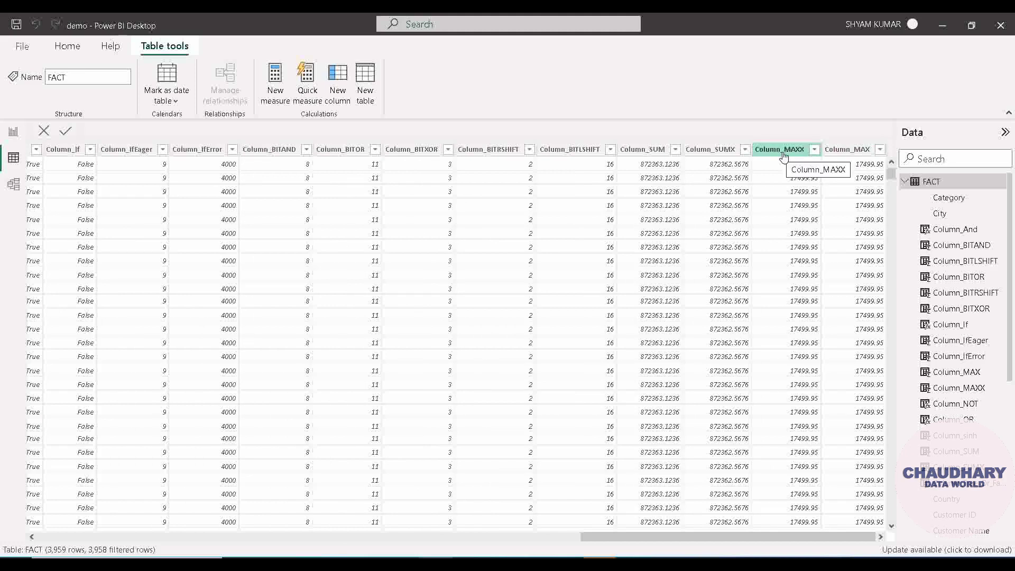
left_click(846, 152)
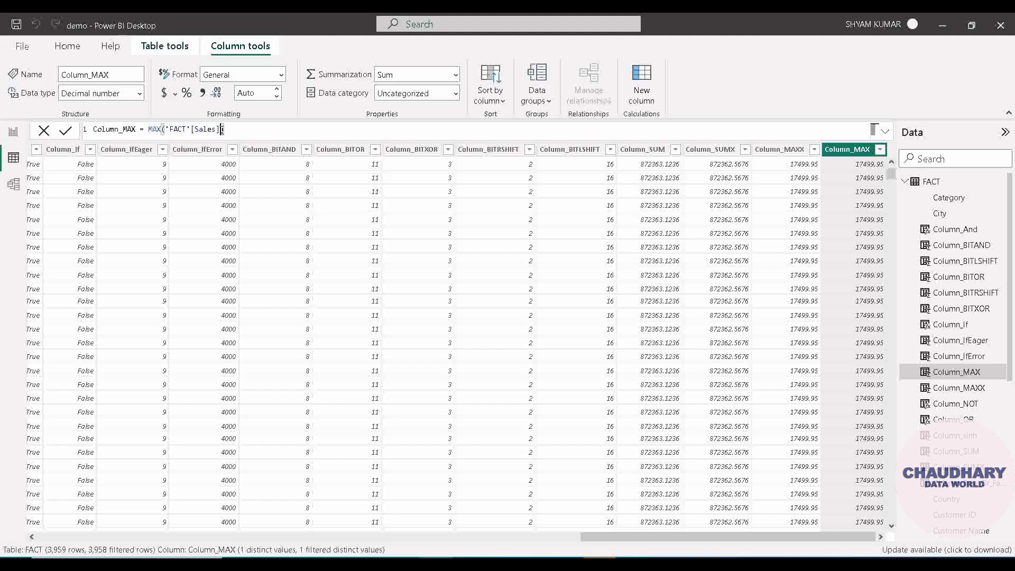
left_click_drag(222, 129, 165, 129)
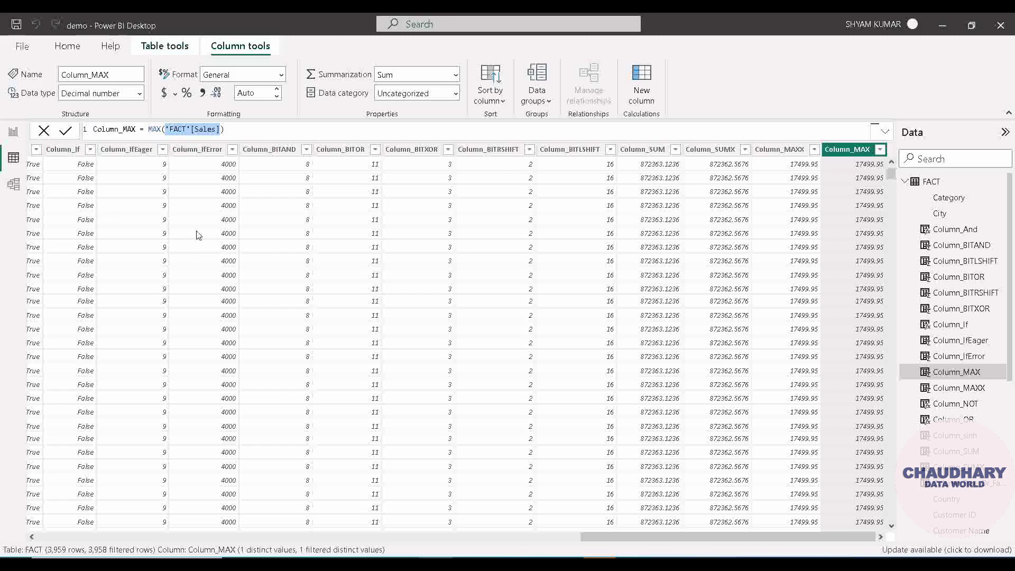
type("colu")
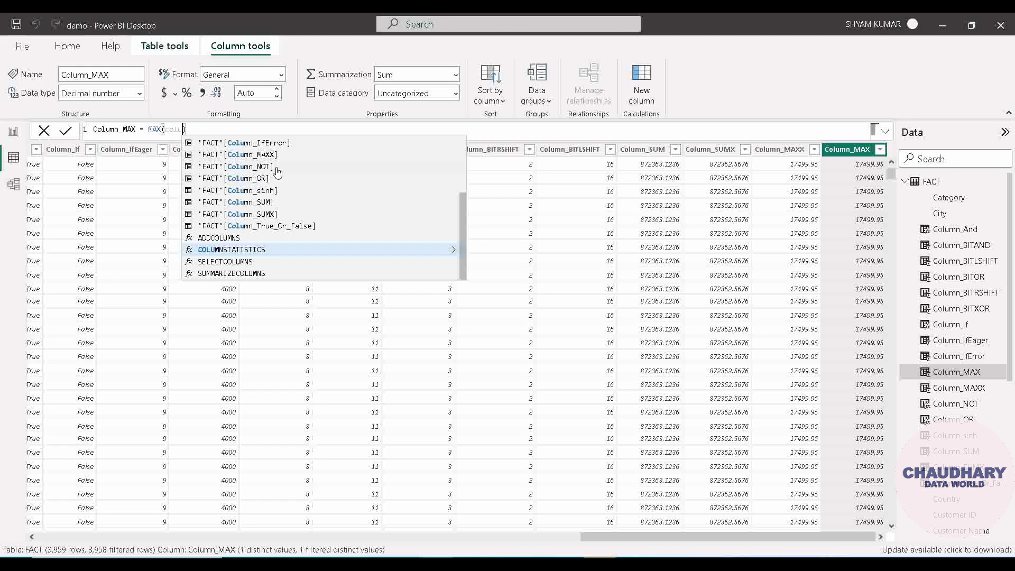
type("mn")
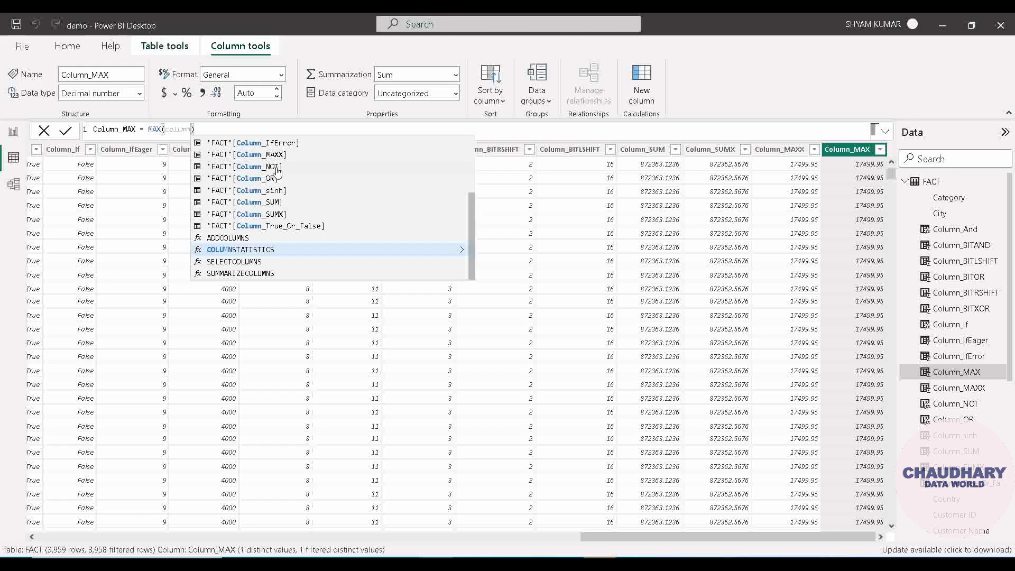
type("_If")
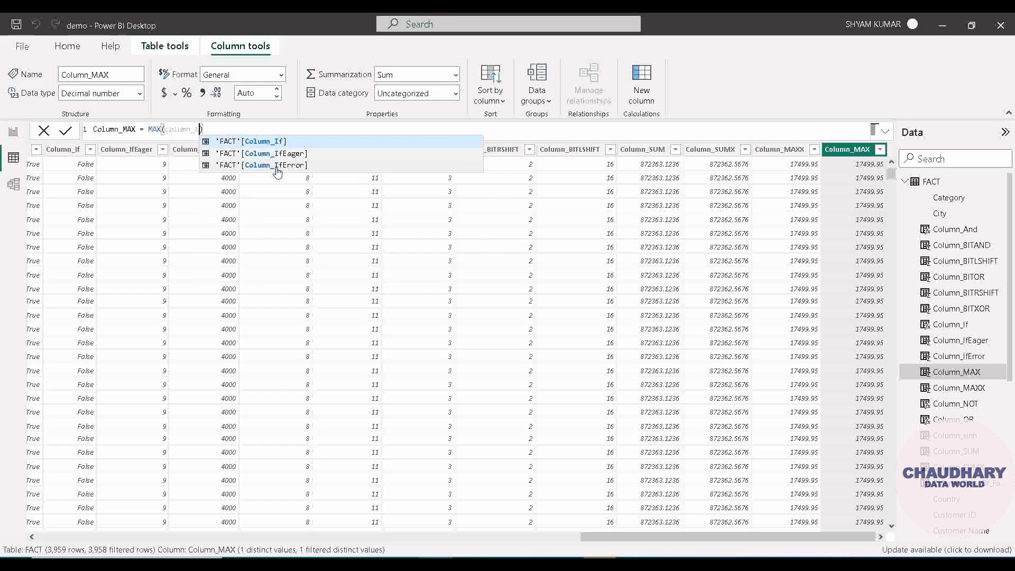
left_click(288, 144)
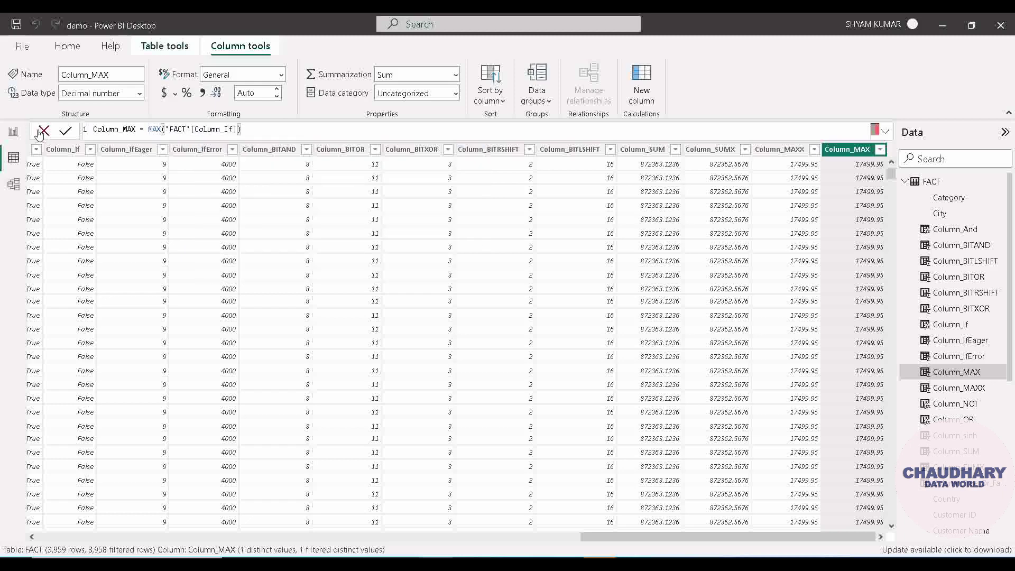
left_click(73, 133)
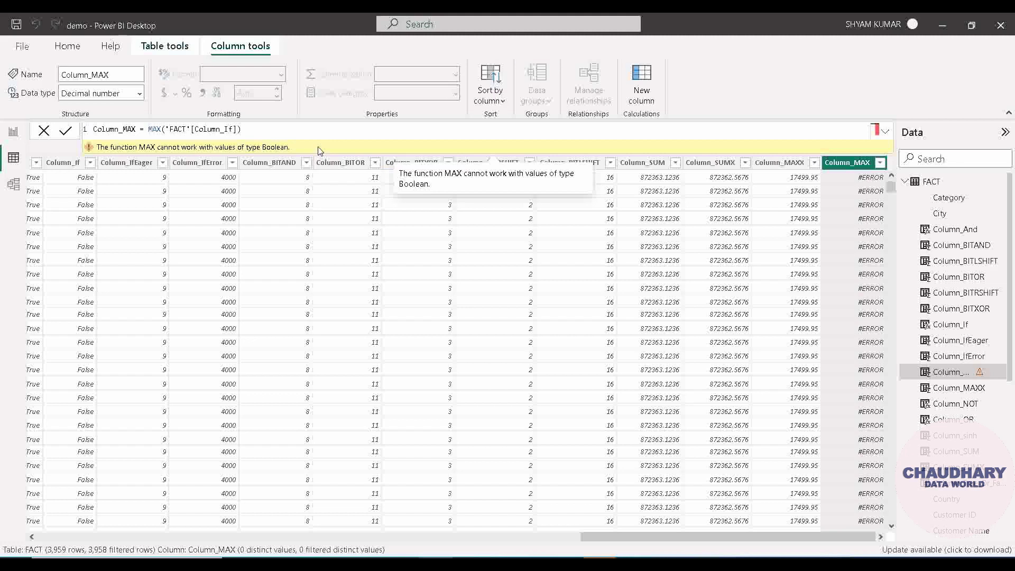
Change the function in the Column_MAX formula from MAX to MAXA and commit it.
left_click(162, 129)
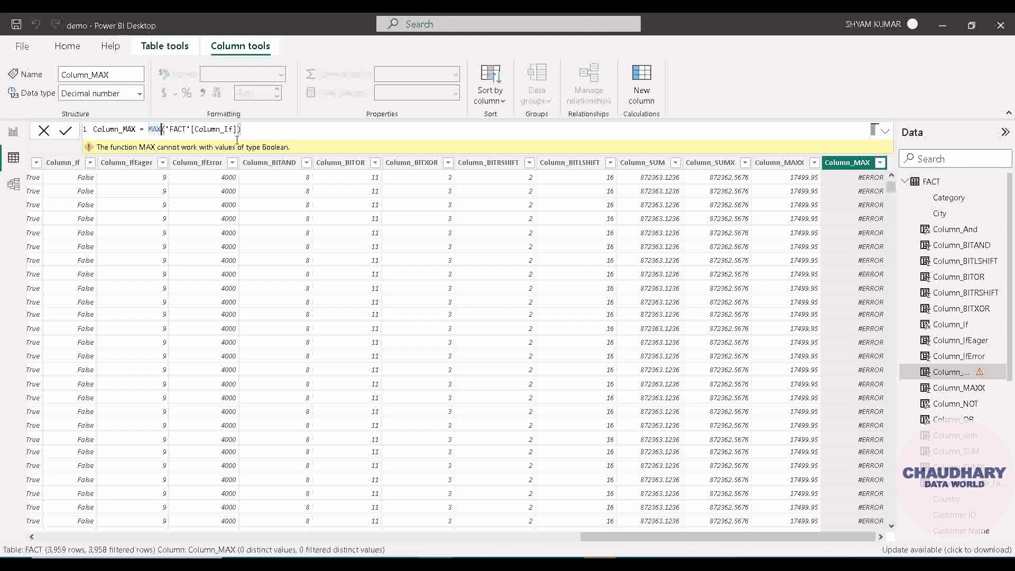
type("A")
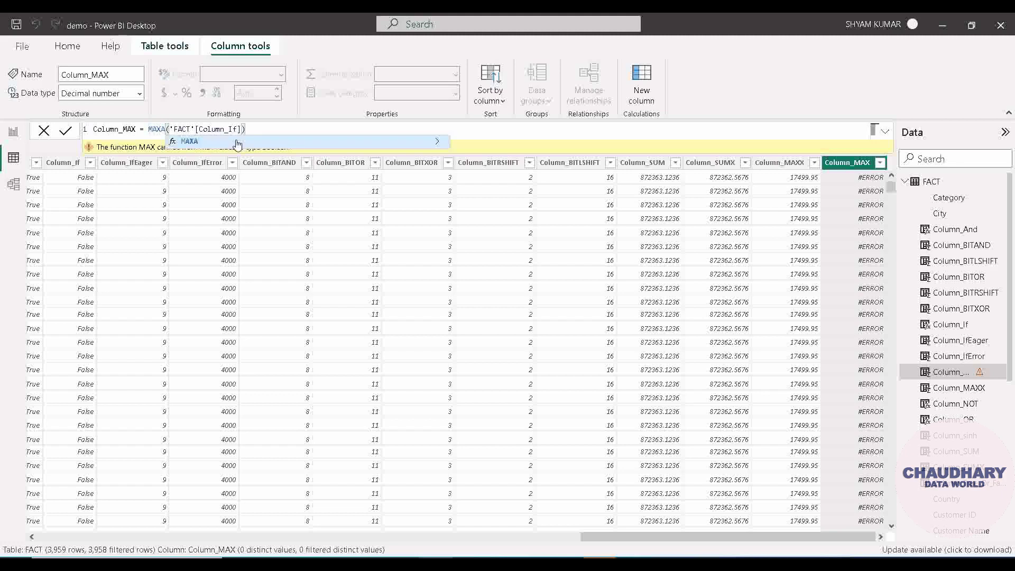
left_click(236, 142)
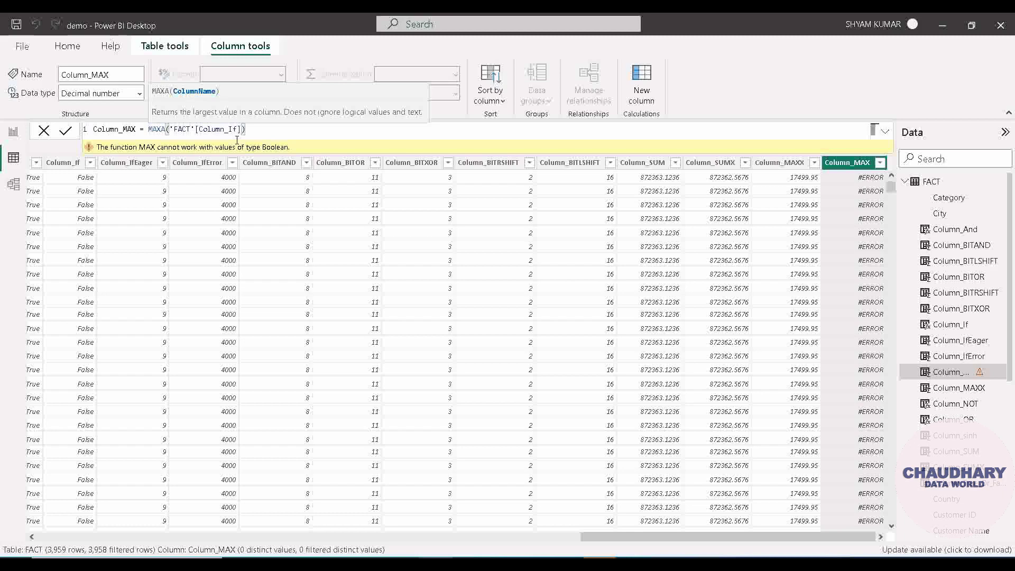
left_click(67, 133)
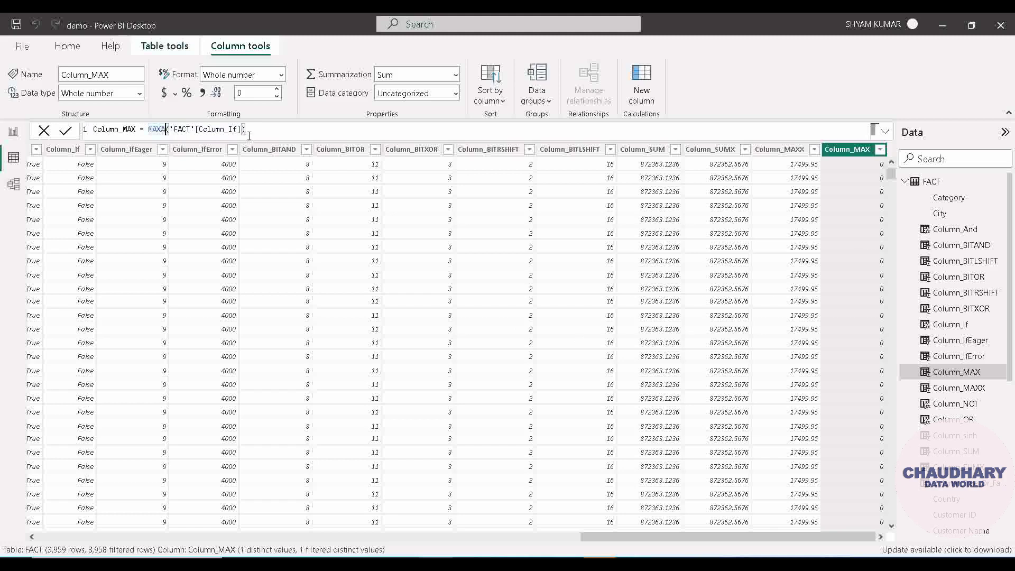
Add another calculated column to the FACT table and begin its formula with Column_MAXX = MAXX(.
left_click(168, 52)
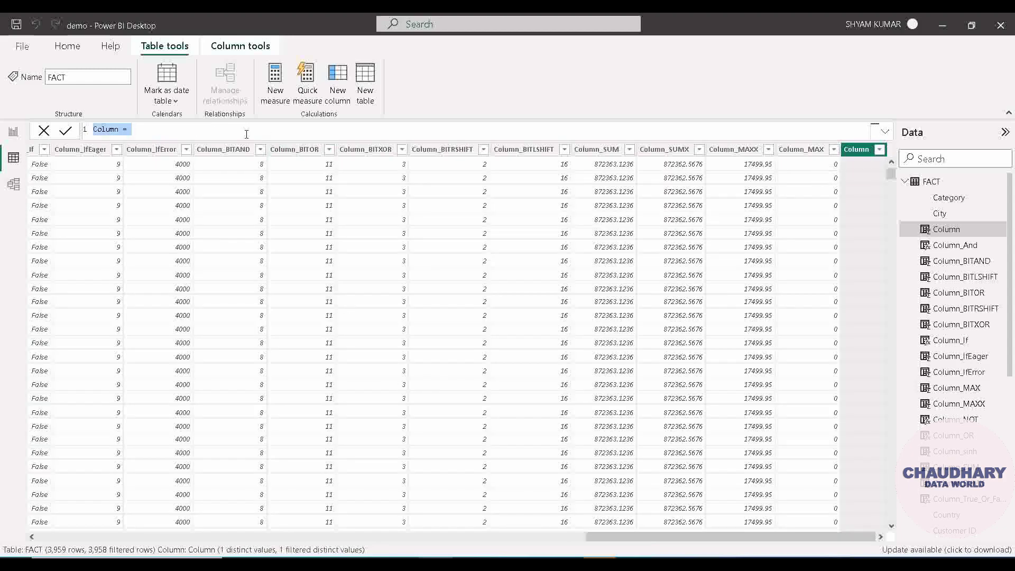
left_click(121, 132)
type("_M")
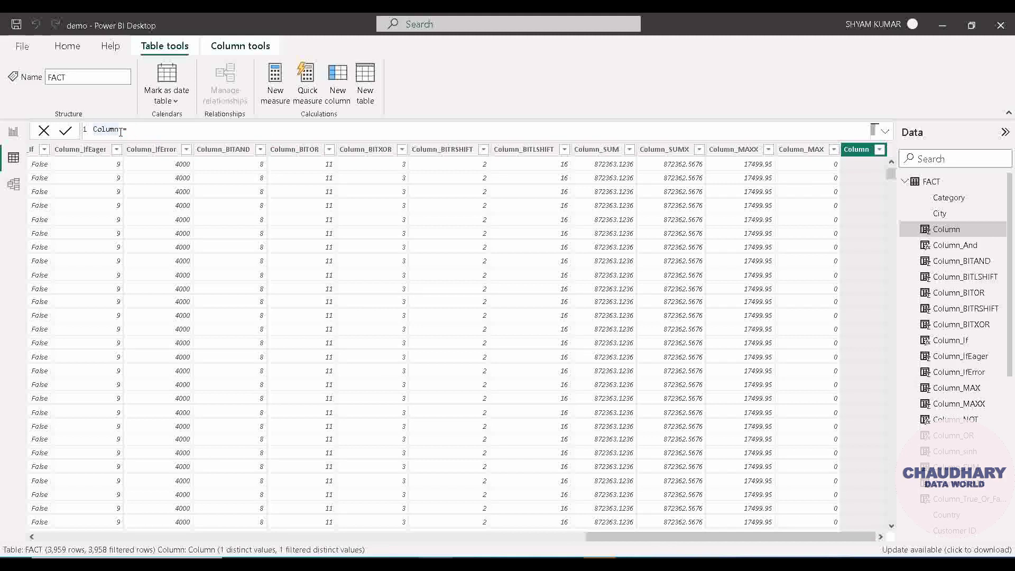
type("AXX = MAXX")
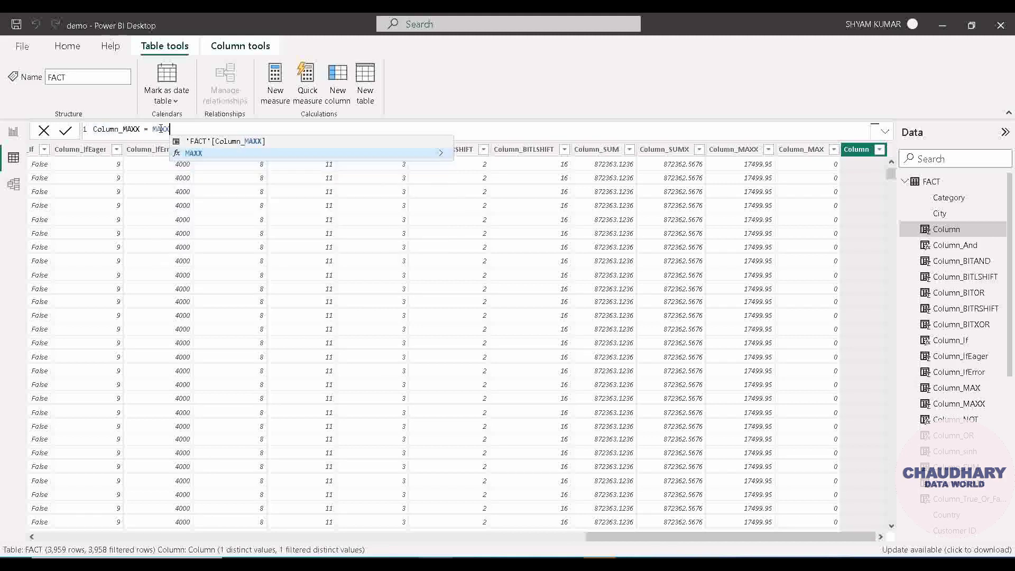
left_click(219, 153)
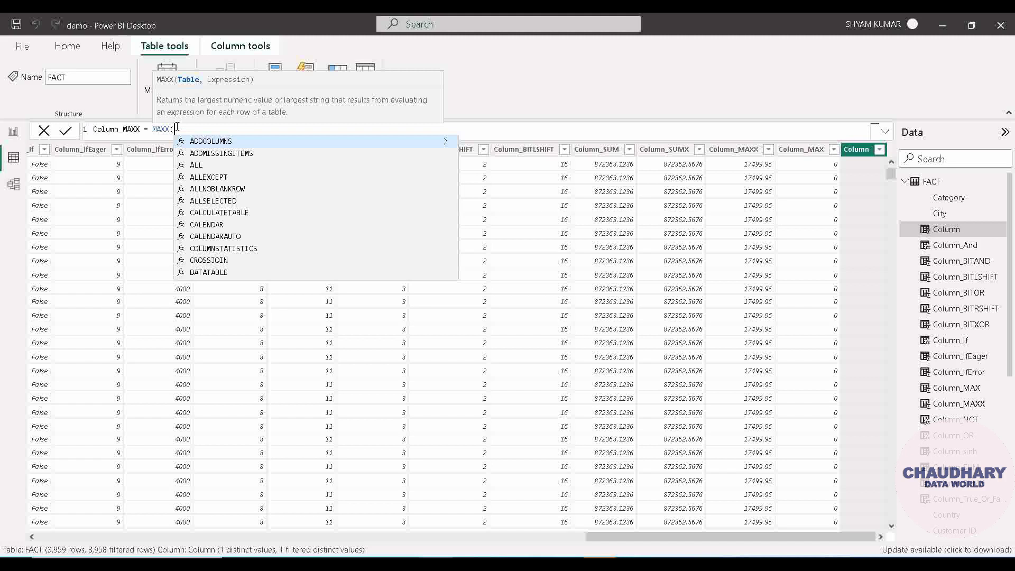
Enter FILTER('FACT','FACT'[Sales]>1000) as the table argument of MAXX in the Column_MAXX formula.
type("fil")
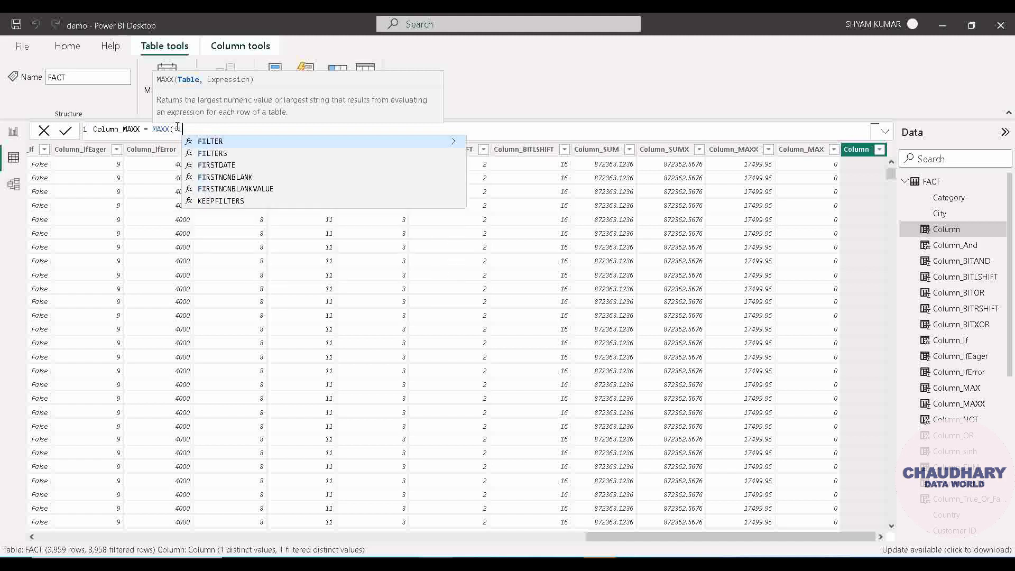
key("Tab")
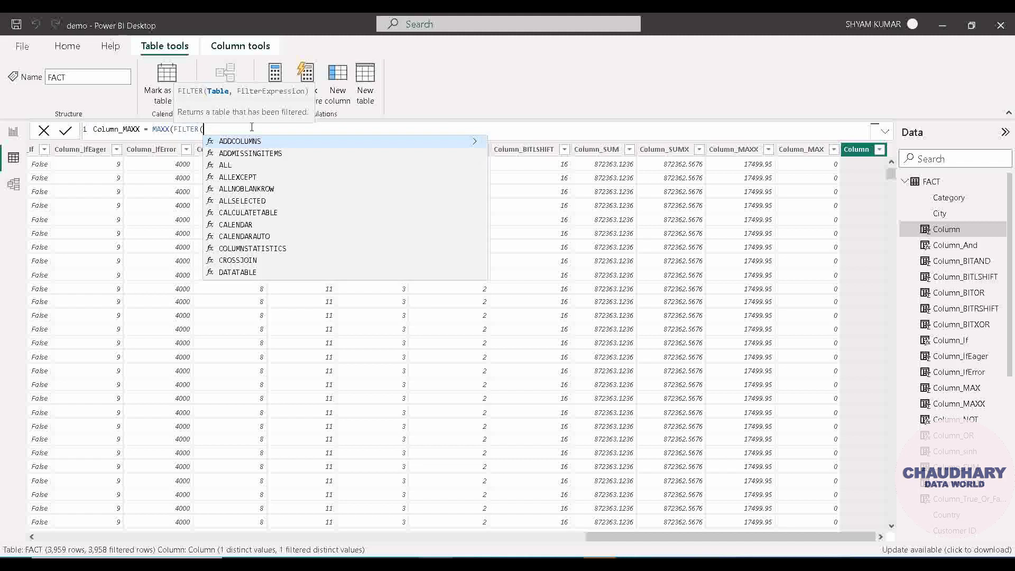
type("fact")
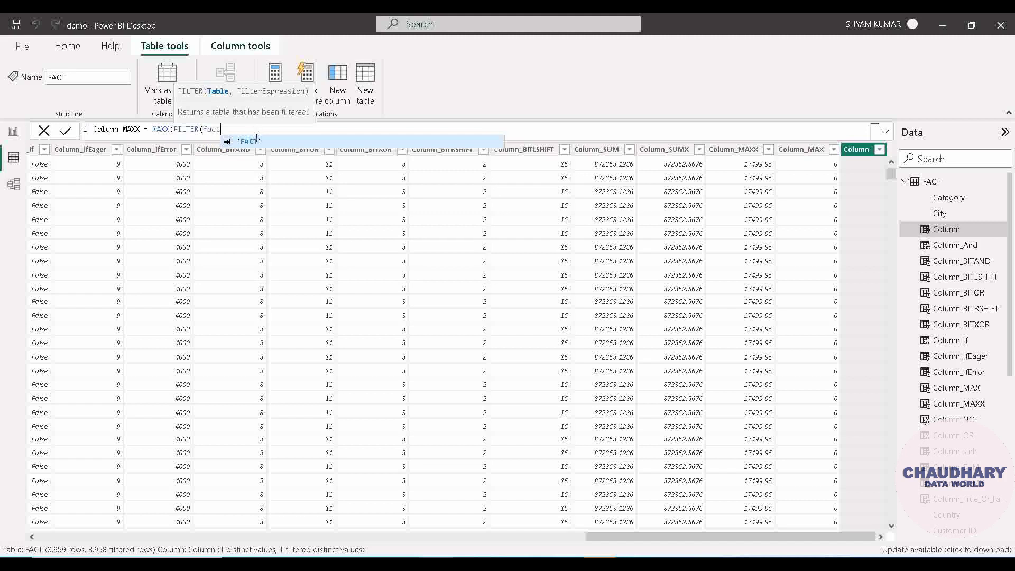
left_click(257, 138)
type(",")
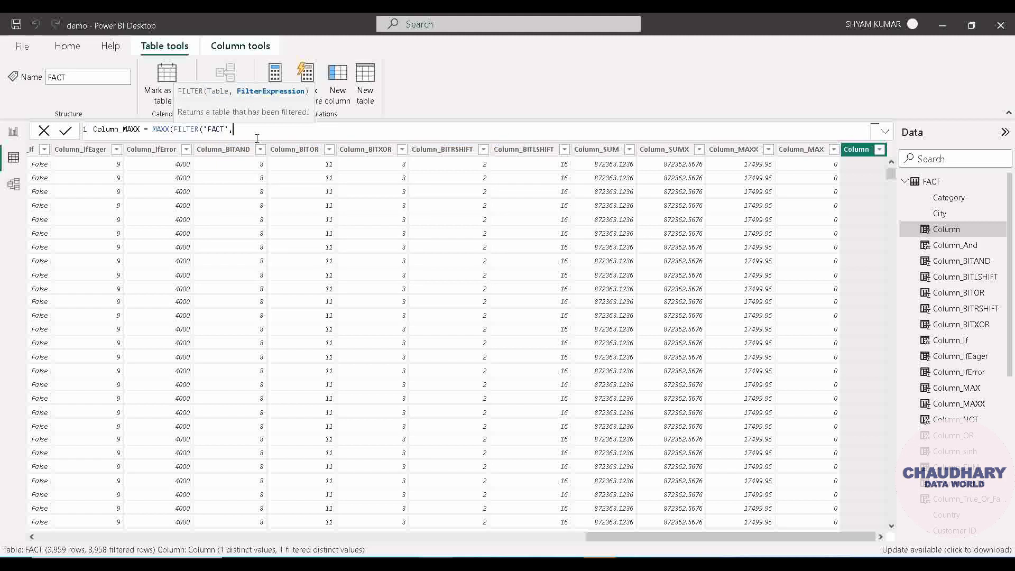
type("sales")
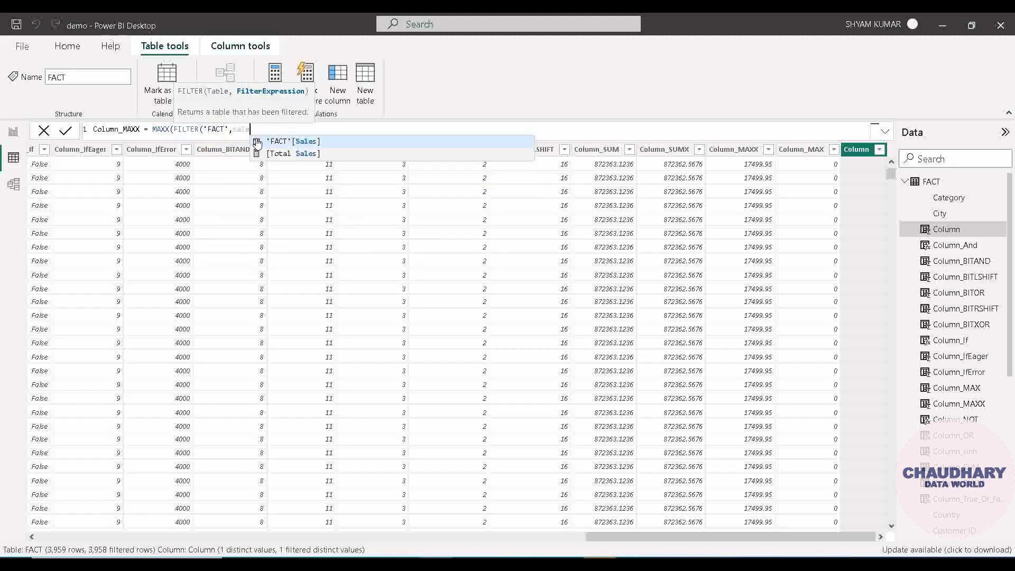
left_click(290, 141)
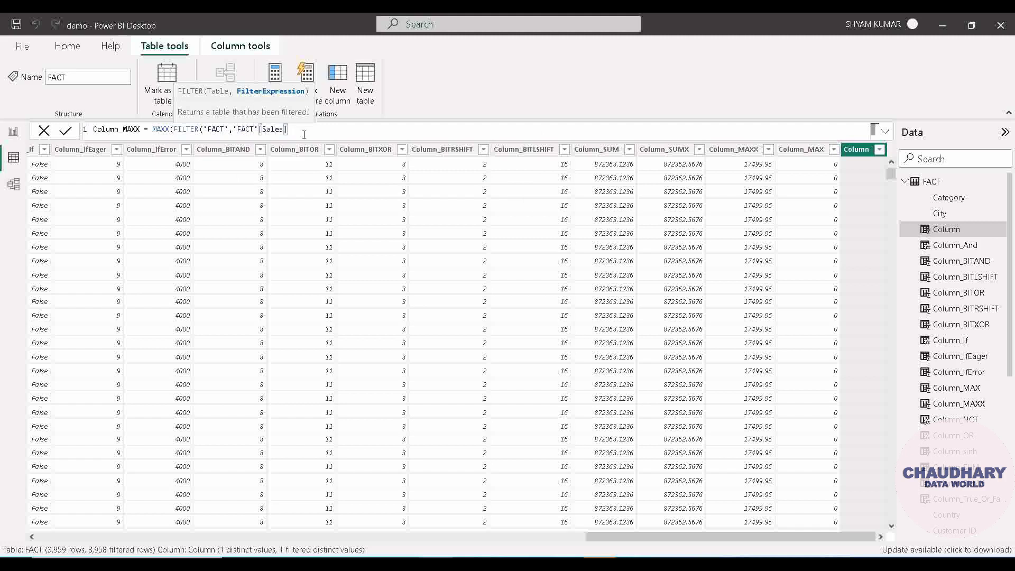
type(">1000")
type(")")
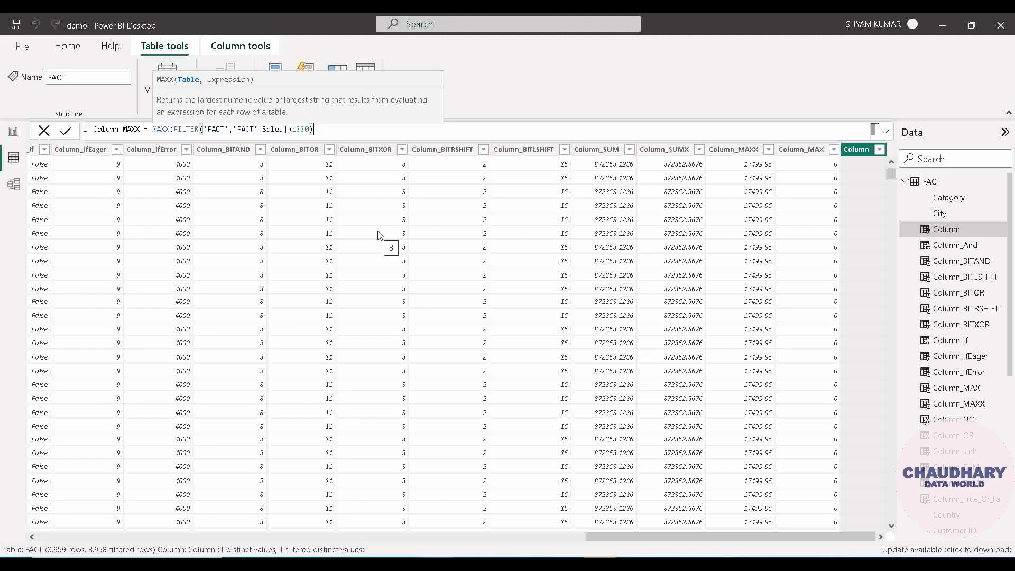
Add 'FACT'[Sales] as the expression argument of MAXX, close the formula and try to commit it as Column_MAXX.
left_click_drag(314, 129, 184, 119)
left_click_drag(93, 129, 312, 127)
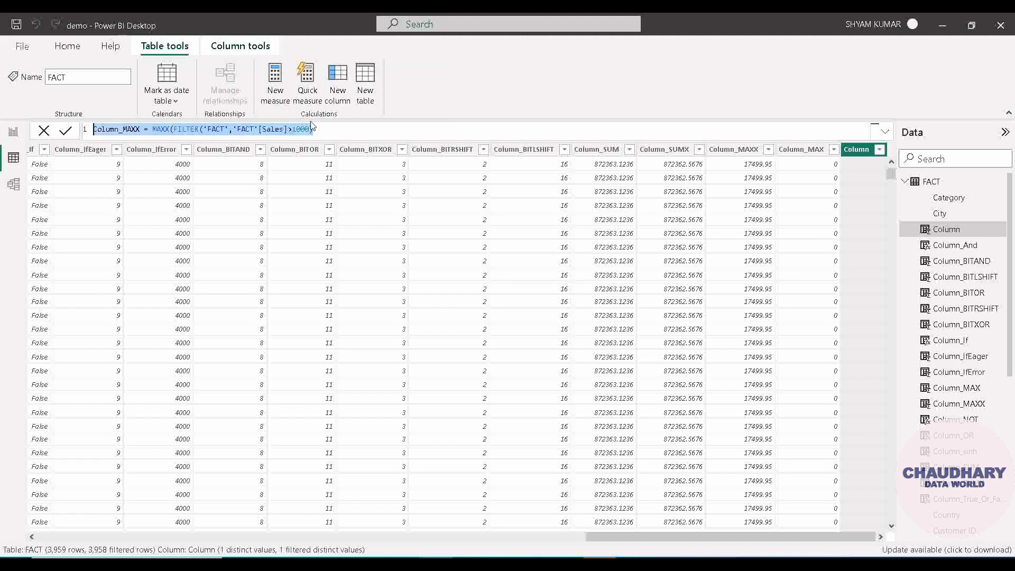
left_click(317, 128)
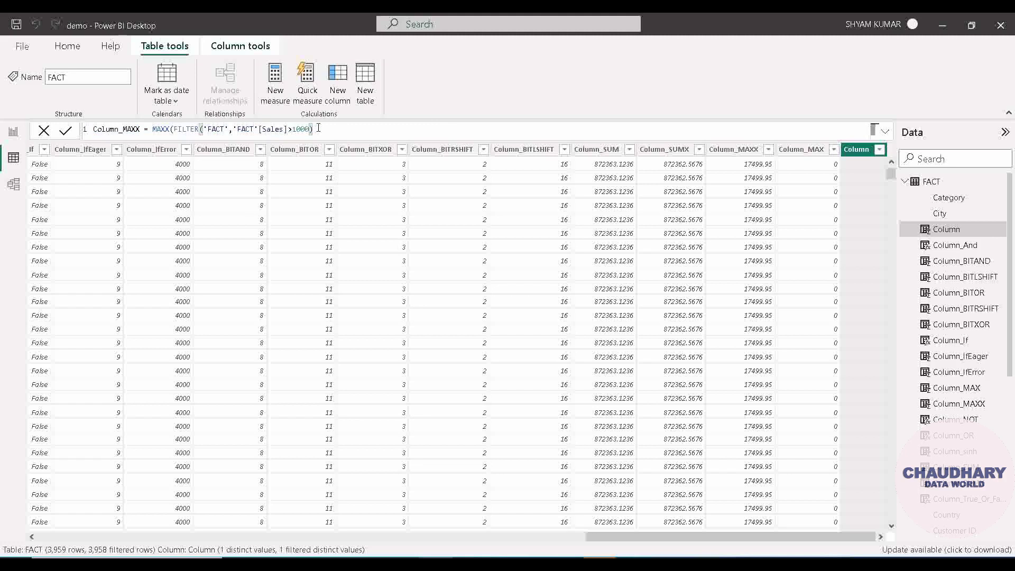
type(",")
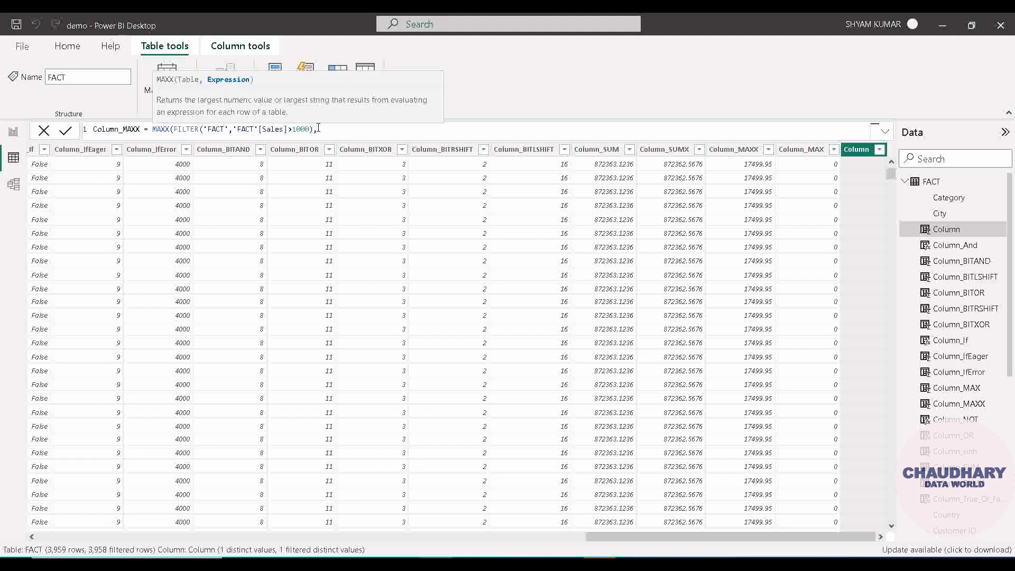
type("Sales")
left_click_drag(313, 129, 175, 130)
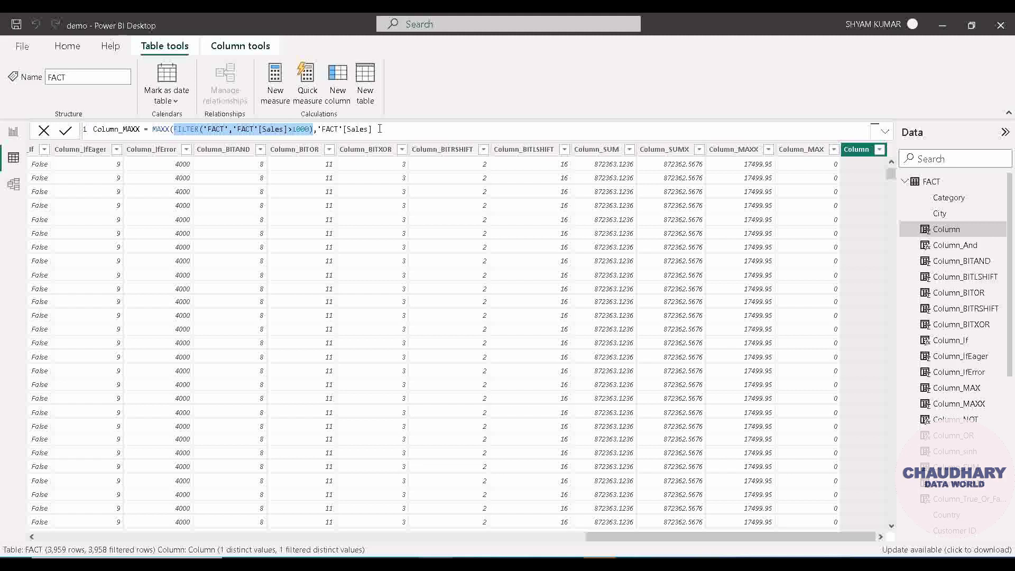
left_click_drag(373, 129, 318, 129)
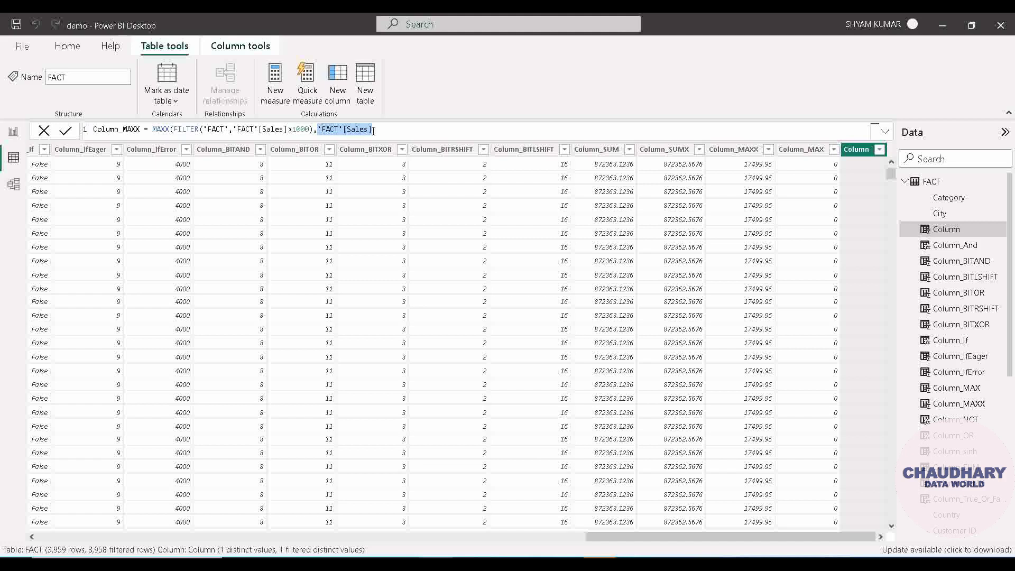
left_click(390, 126)
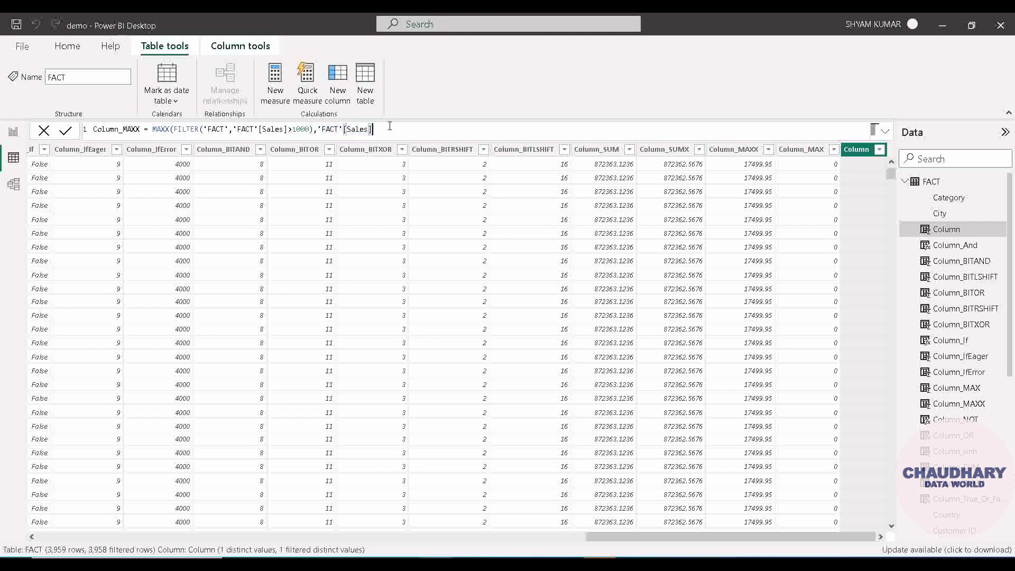
type(")")
left_click(65, 130)
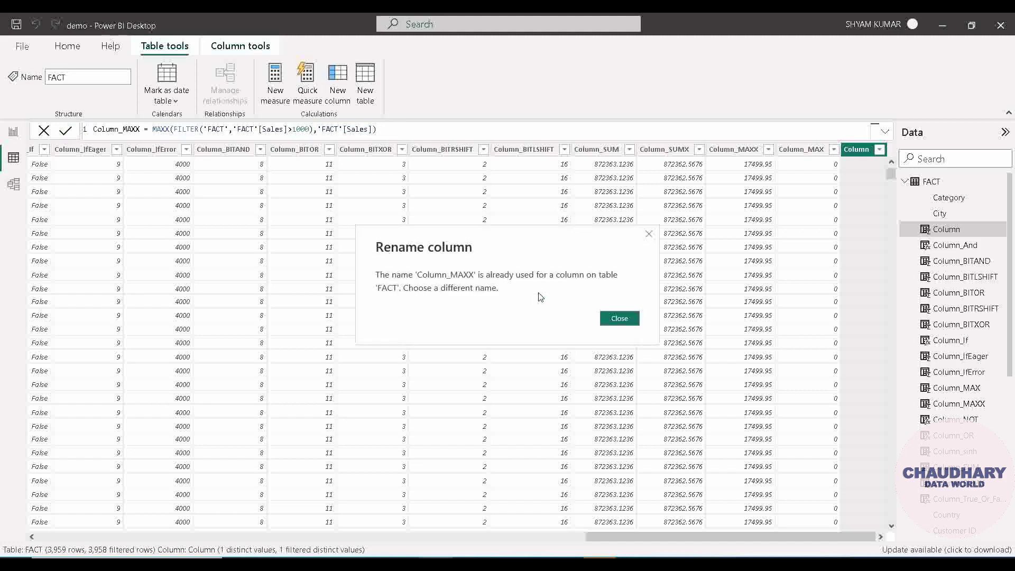
left_click(620, 319)
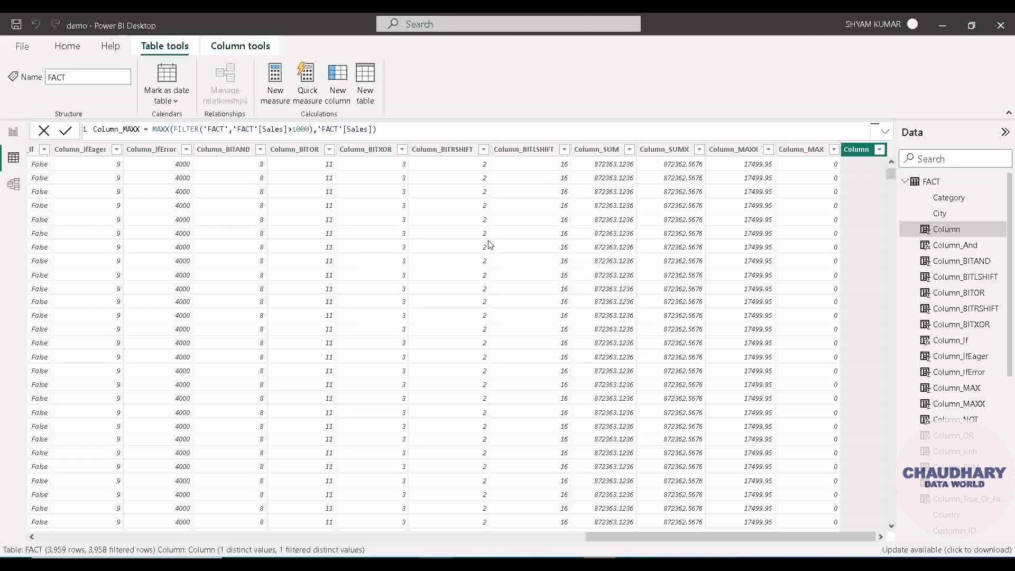
Rename the new column to Column_MAXX_new in its formula and commit it.
double_click(140, 129)
type("_new")
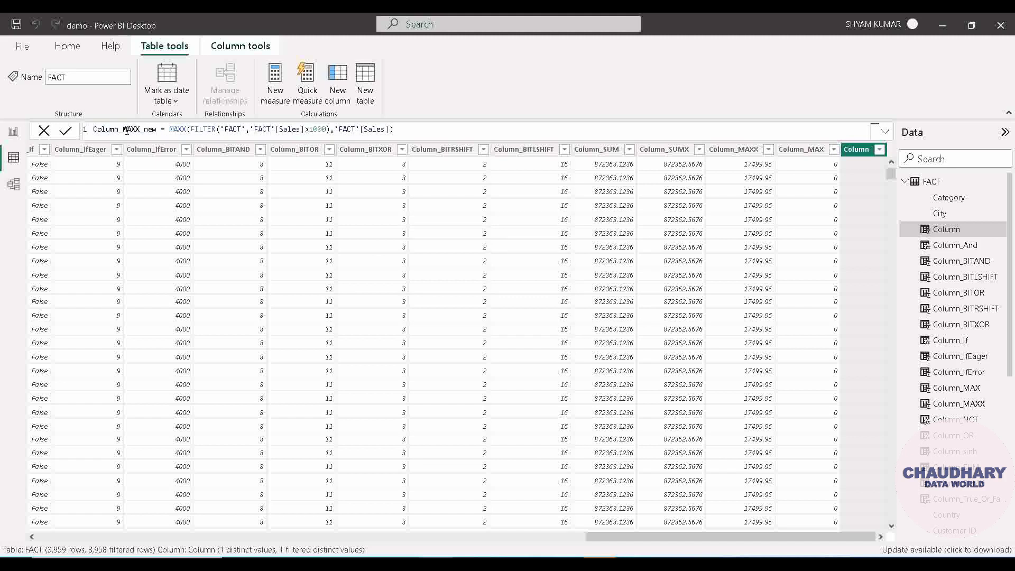
left_click(66, 130)
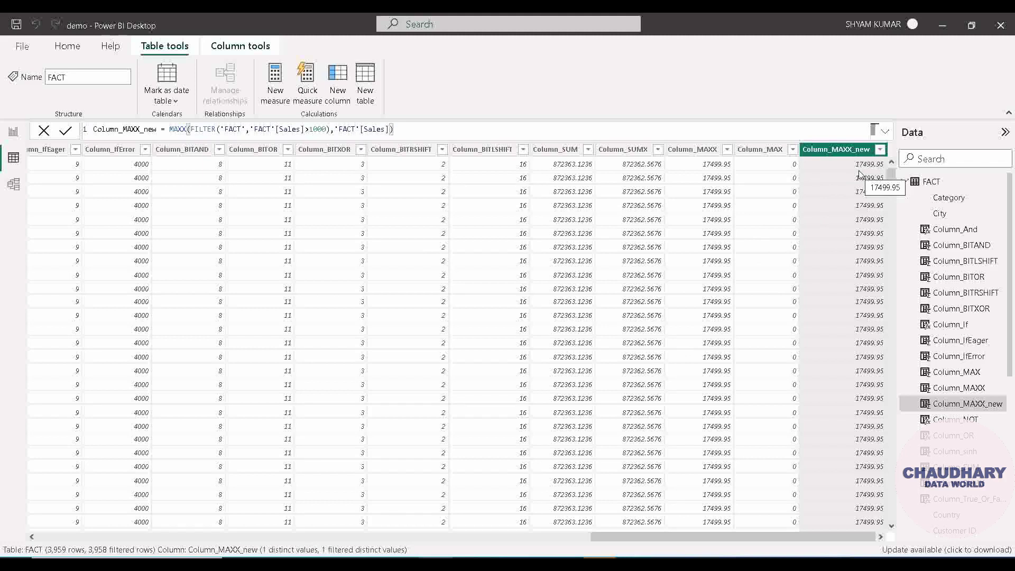
Change the function in the Column_MAXX_new formula from MAXX to MINX and commit it.
key("shift+Left")
key("shift+Left")
key("shift+Left")
key("shift+Left")
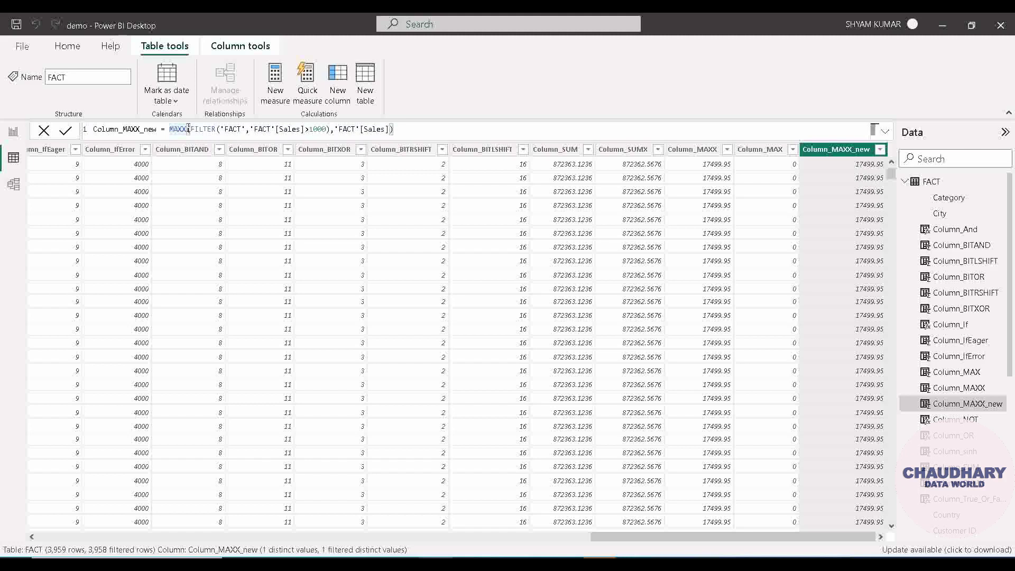
type("MINX")
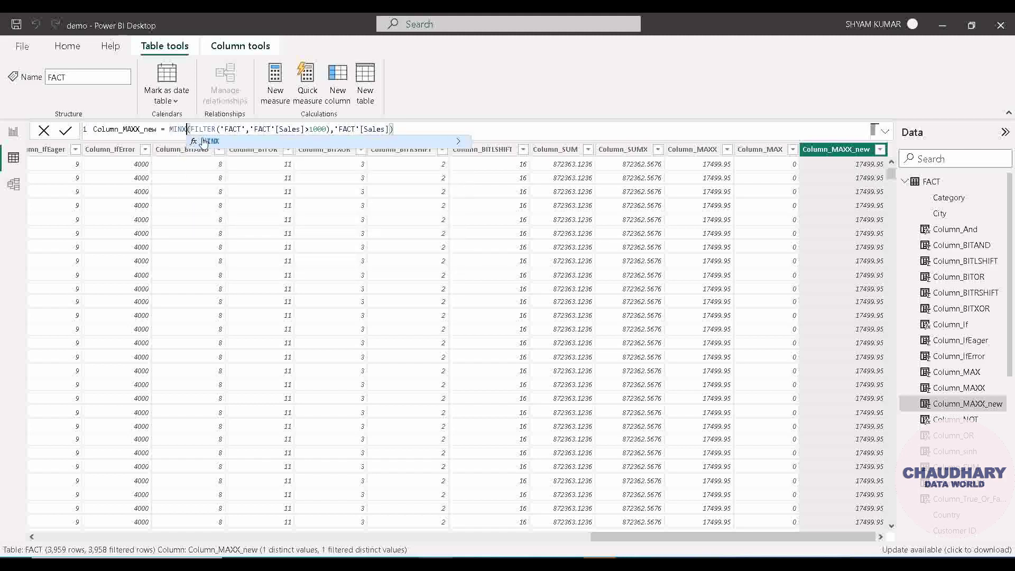
left_click(65, 132)
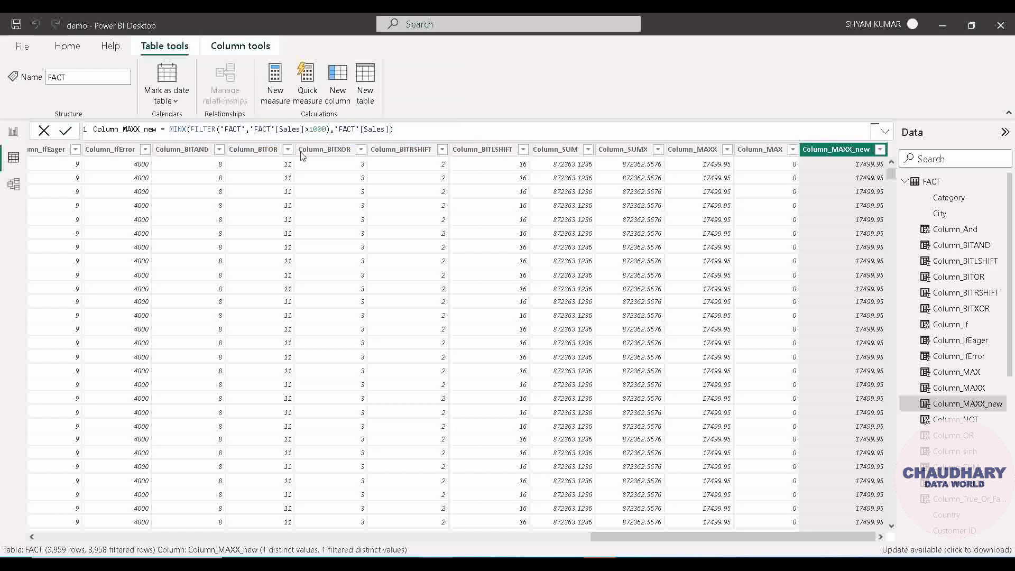